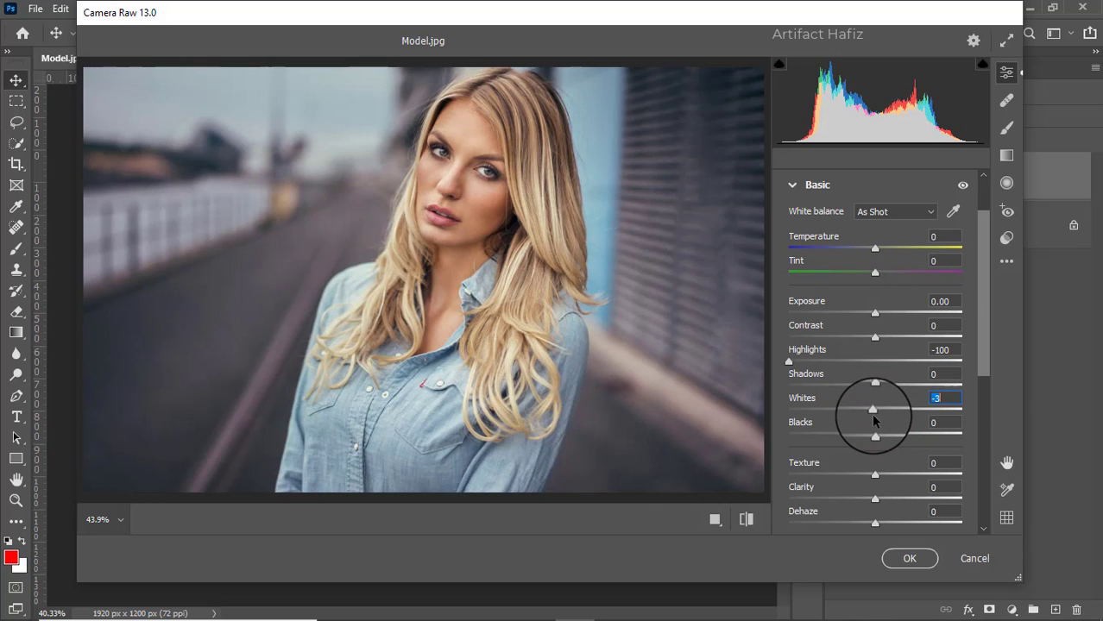
Step: In the Basic adjustments, set Highlights to -43, Shadows -40, Whites +4, Blacks -24, Texture -4 and Clarity +6
left_click_drag(791, 362, 840, 385)
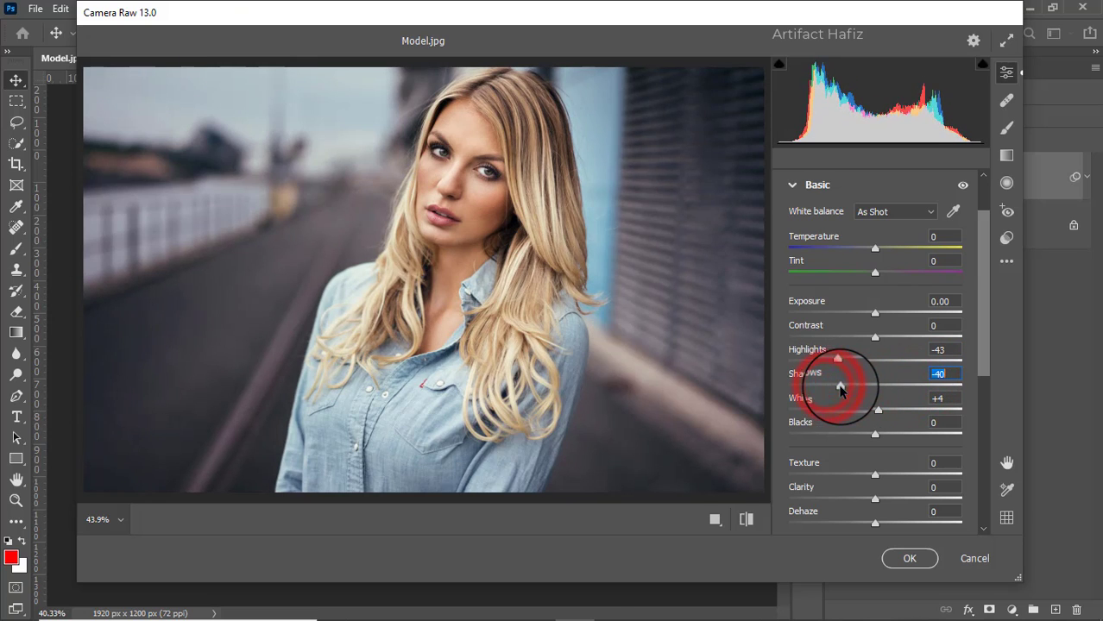
left_click(875, 434)
left_click_drag(875, 436, 862, 474)
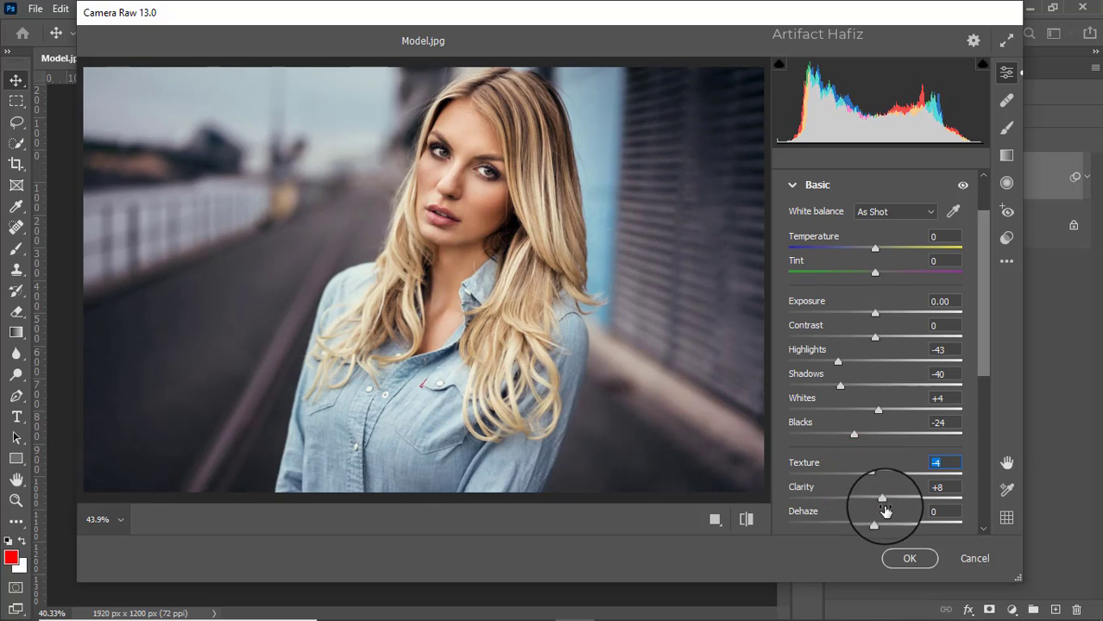
left_click_drag(882, 500, 880, 498)
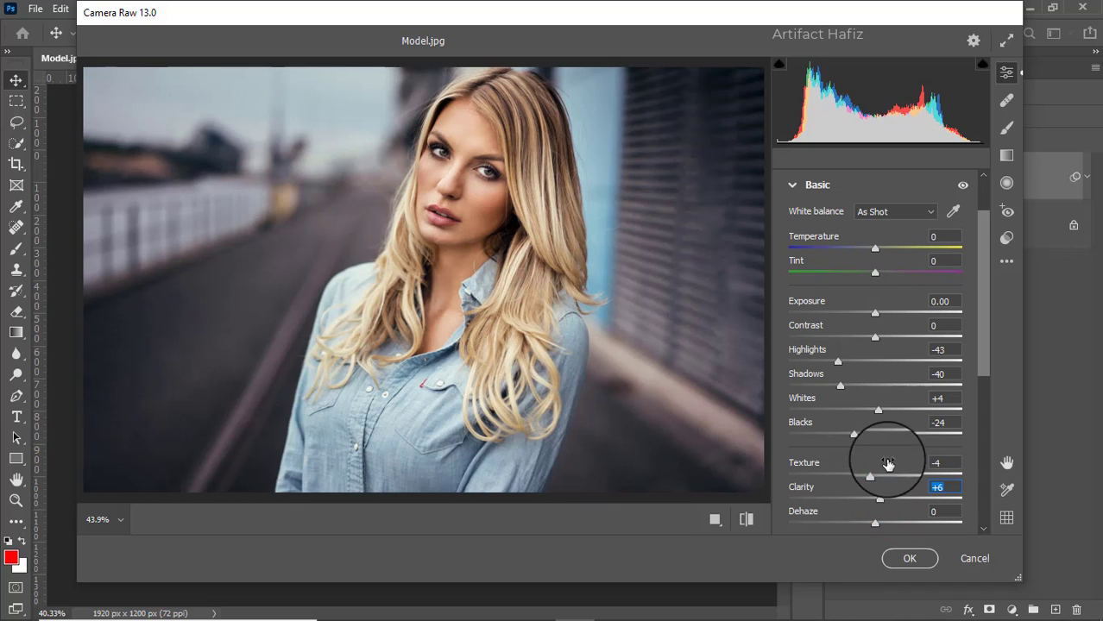
Step: Move the white point of the tone curve inward to input 246, output 255
scroll(890, 431, "down", 5)
scroll(898, 429, "down", 1)
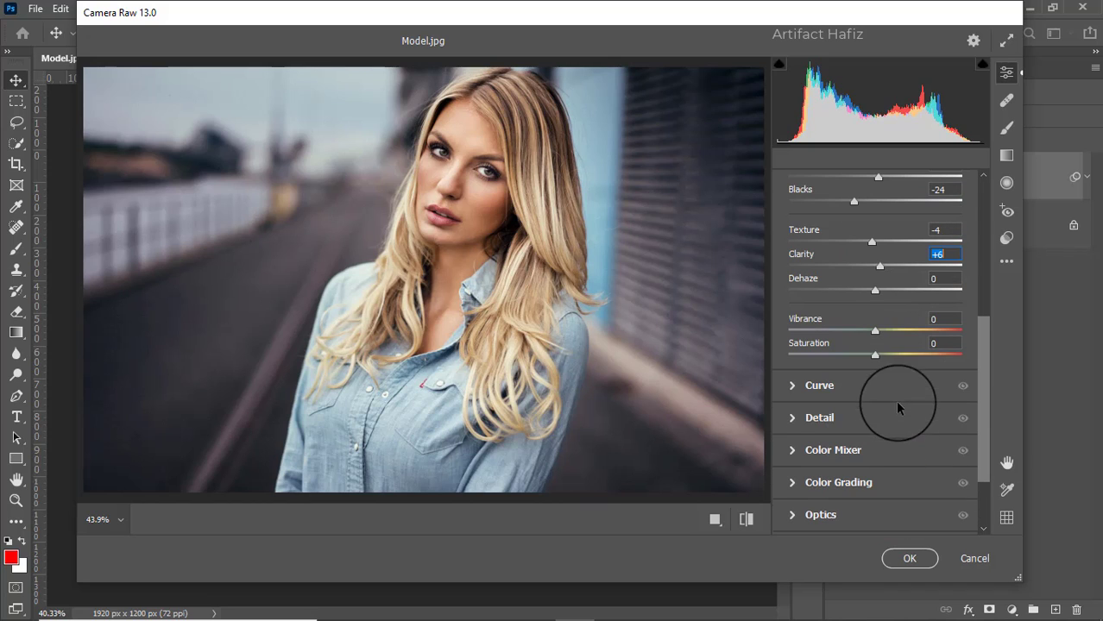
left_click(799, 385)
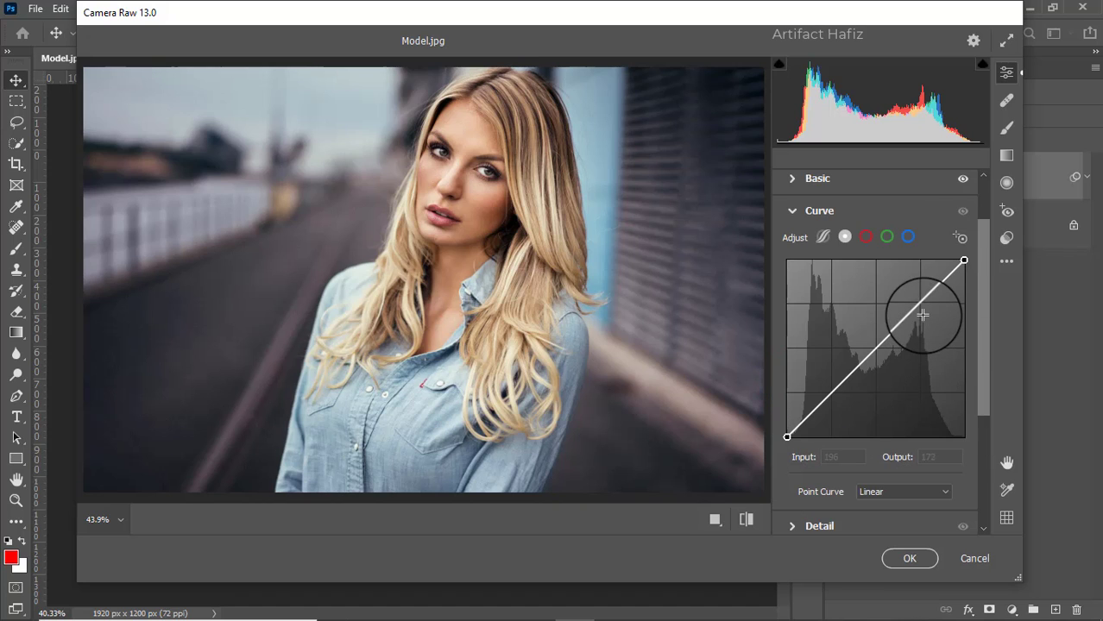
left_click_drag(964, 260, 958, 262)
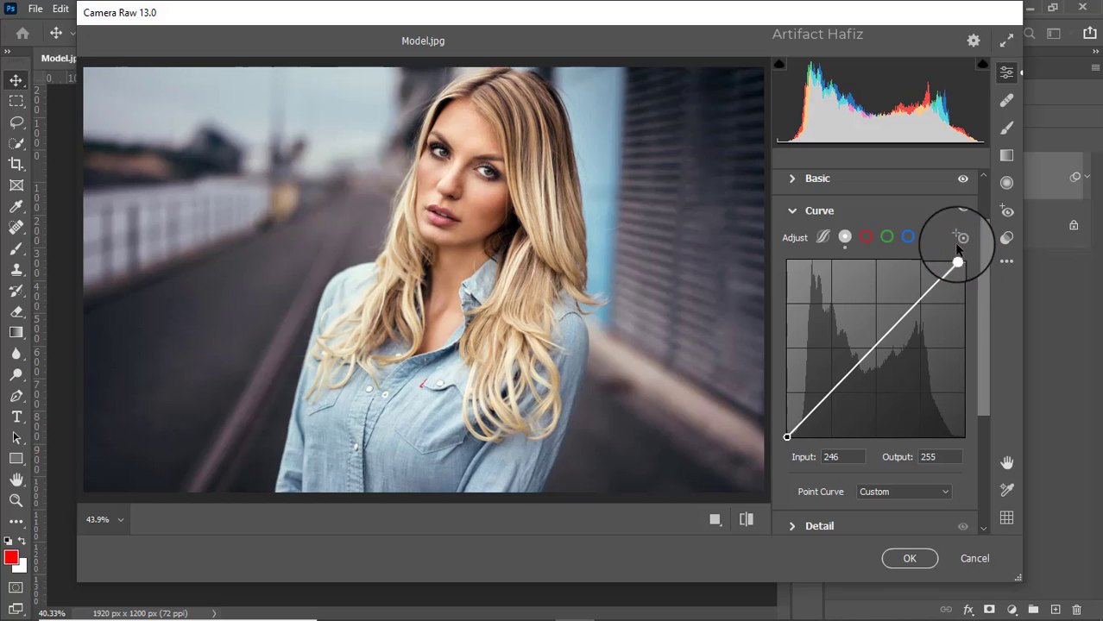
Step: Set Noise Reduction to 8 in the Detail adjustments
scroll(837, 429, "down", 3)
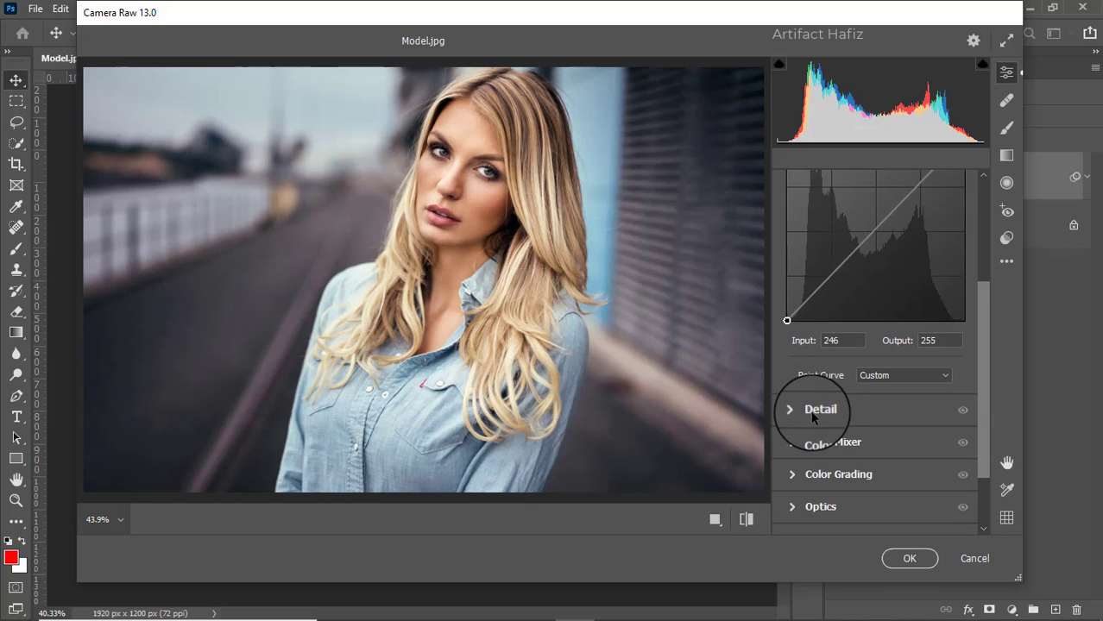
left_click(809, 410)
left_click_drag(787, 382, 805, 381)
Step: In the Color Mixer, set the saturation of Reds to +58, Yellows -14, Greens -100, Aquas -45 and Blues -25
scroll(870, 353, "down", 1)
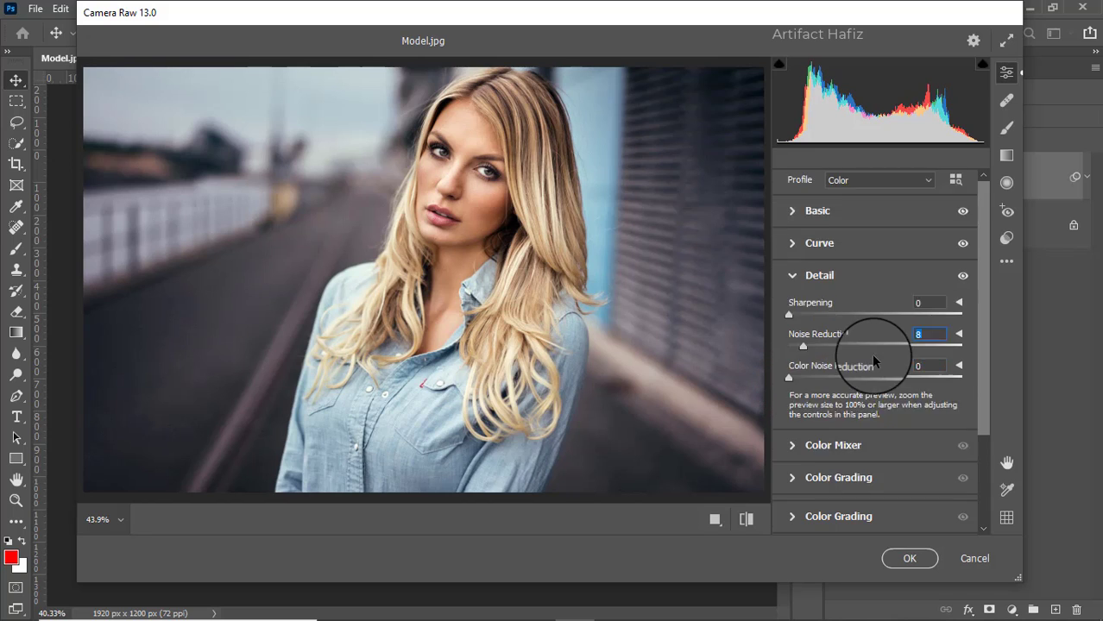
scroll(870, 353, "down", 2)
left_click(792, 358)
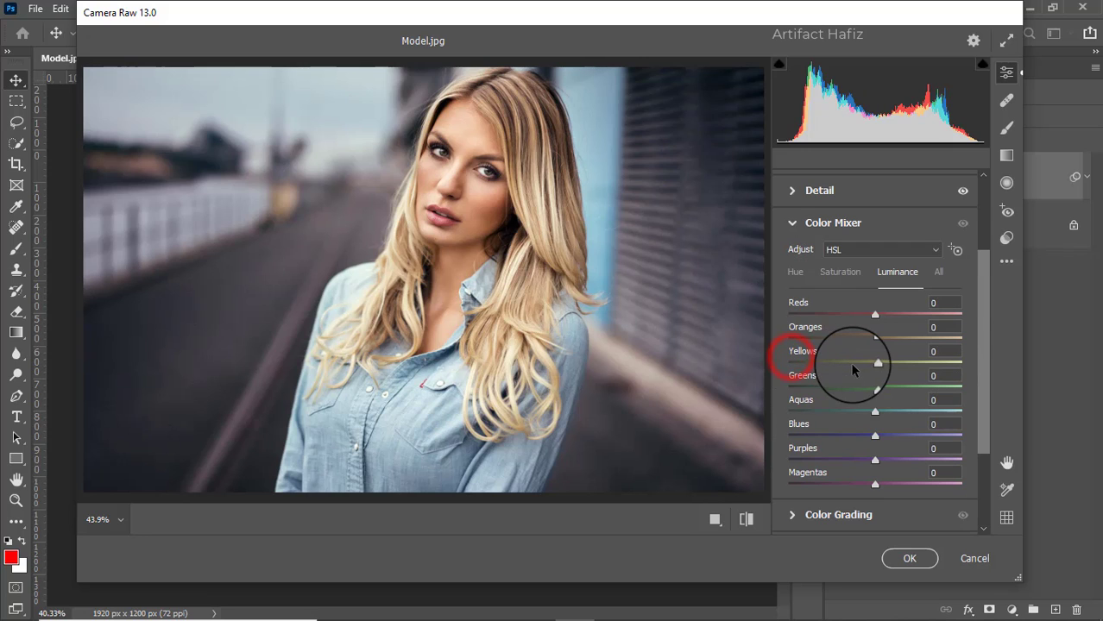
left_click(844, 273)
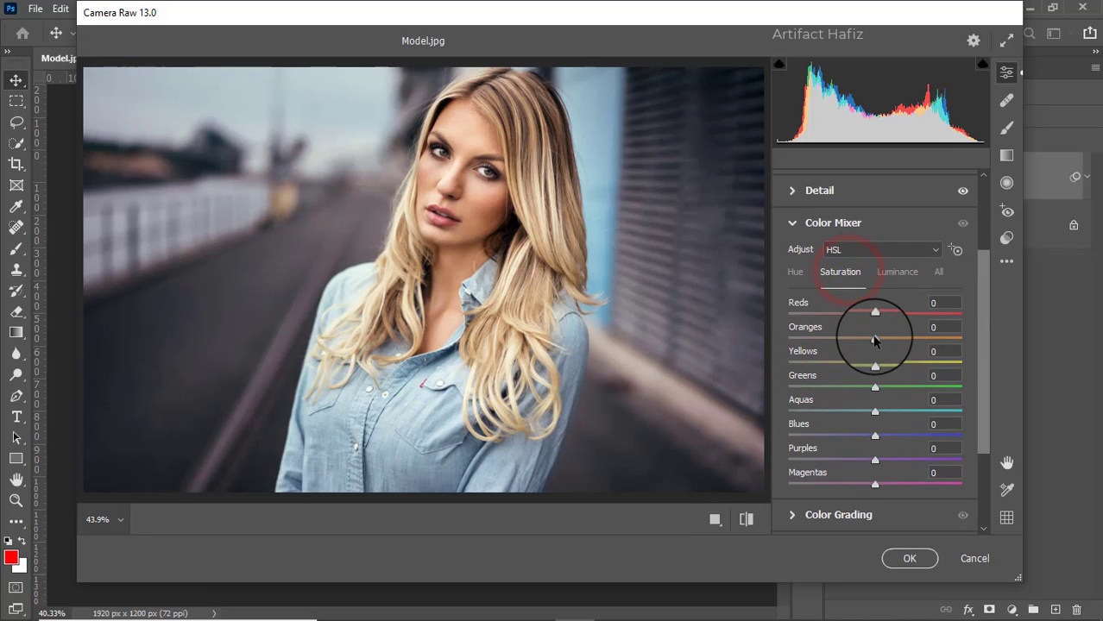
left_click_drag(874, 312, 926, 314)
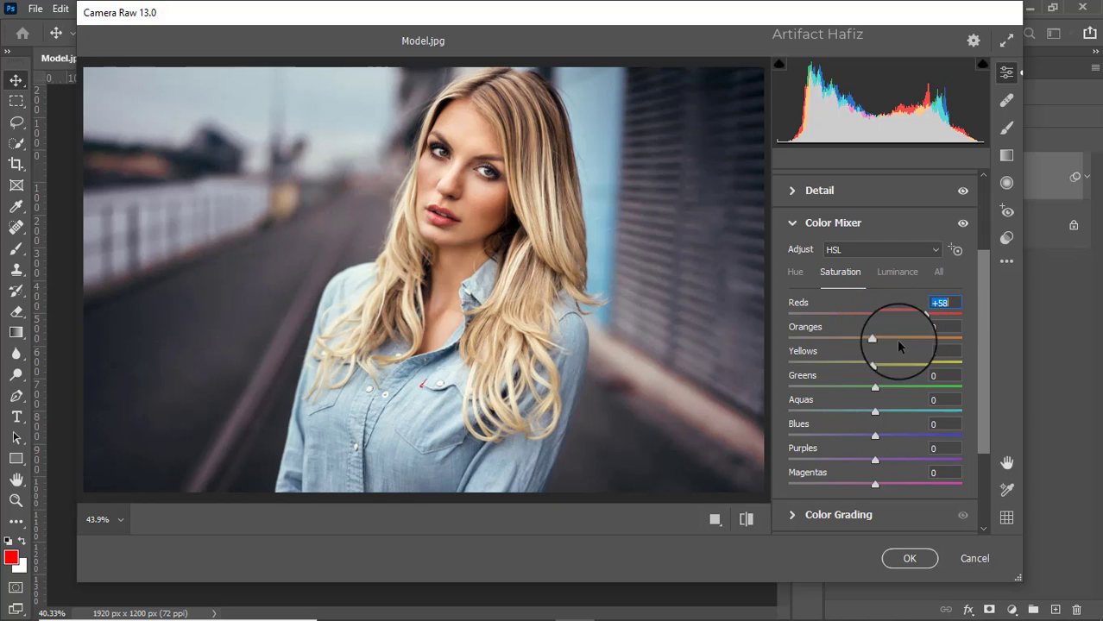
left_click(875, 363)
left_click_drag(880, 367, 694, 389)
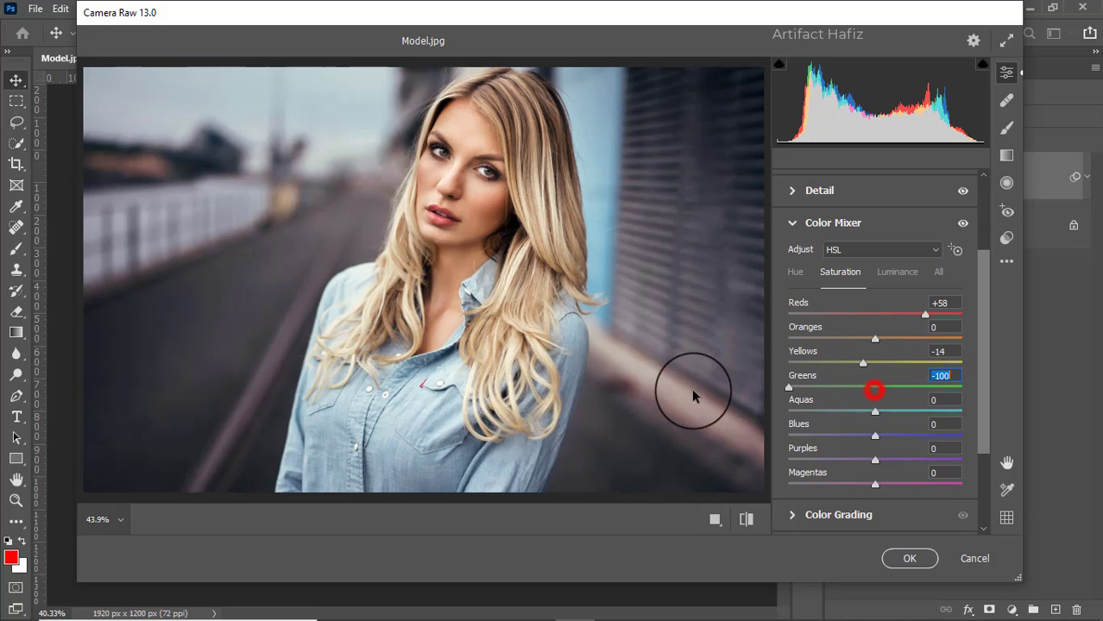
left_click_drag(791, 388, 720, 423)
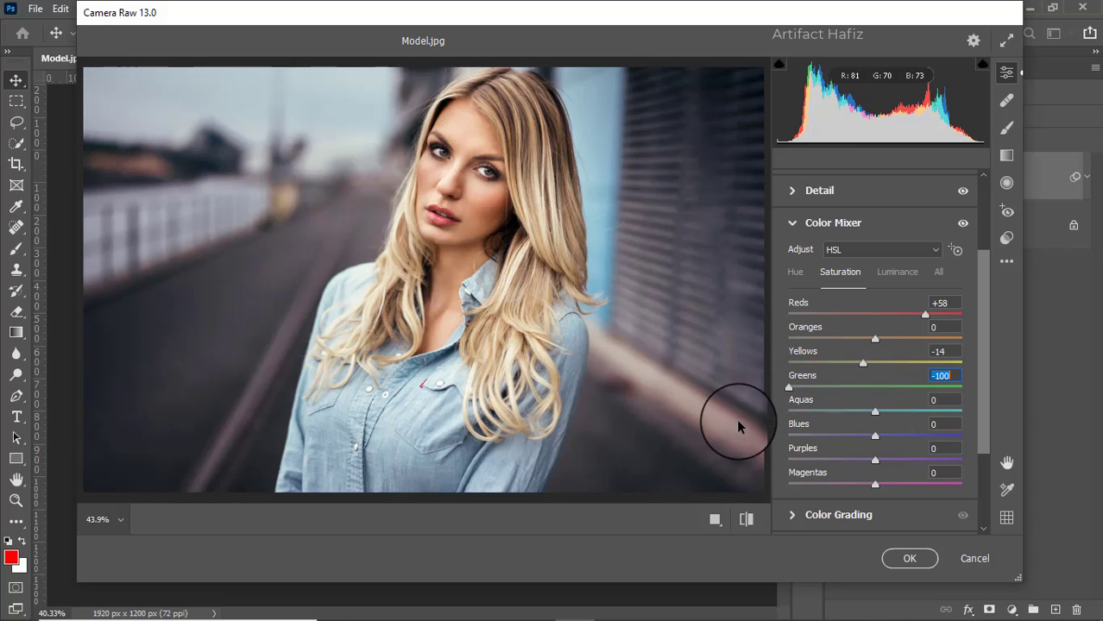
left_click_drag(791, 387, 721, 402)
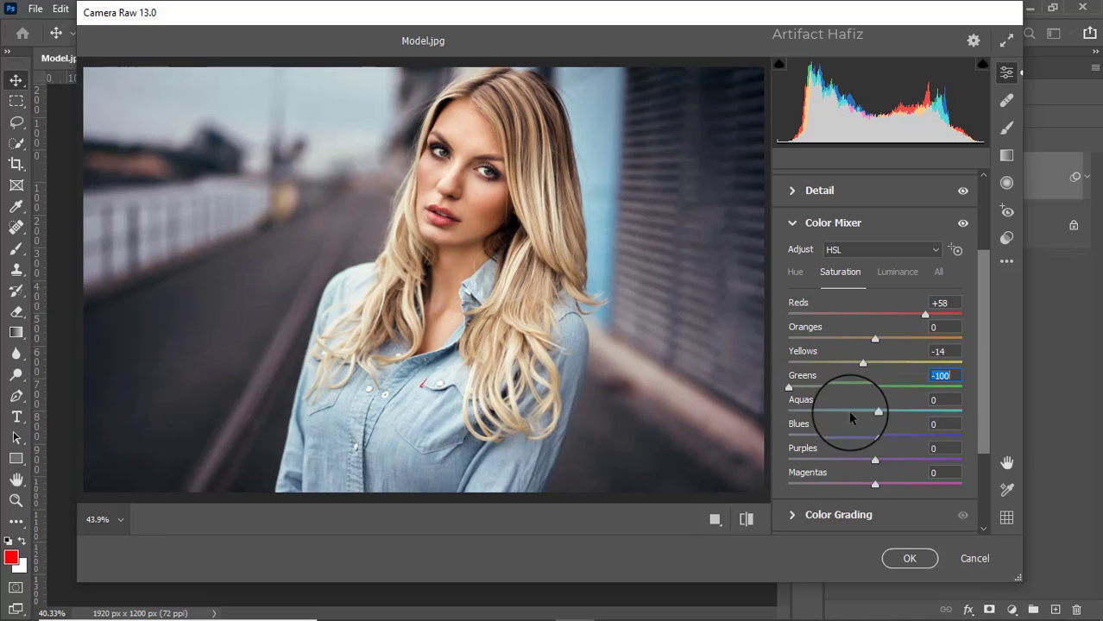
left_click_drag(916, 409, 852, 445)
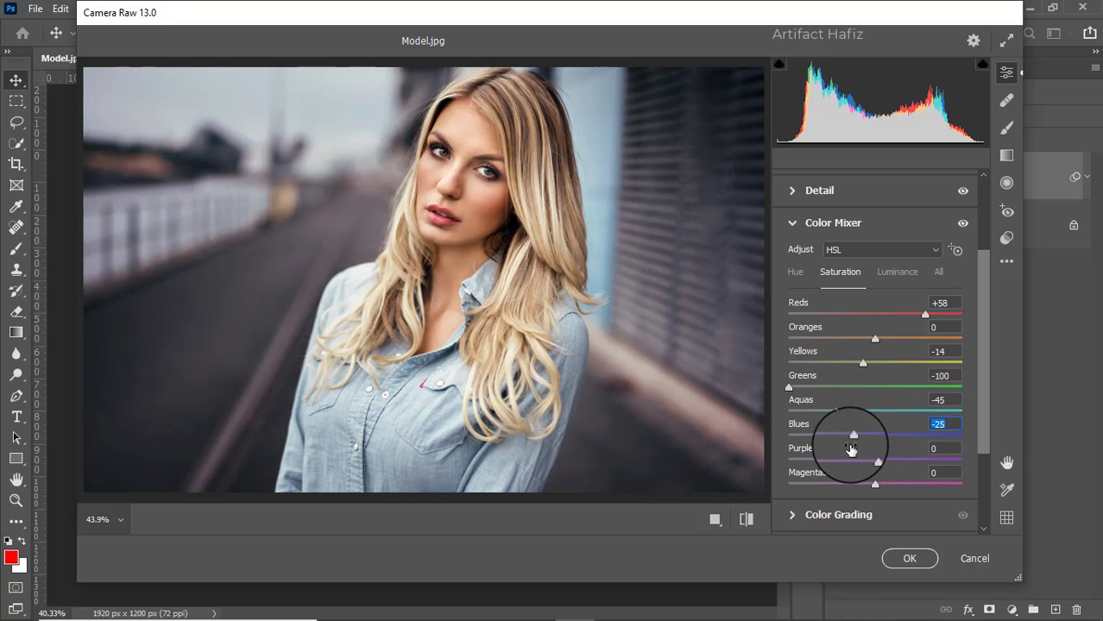
Step: Set the Color Mixer luminance of Reds to +1, Yellows -12, Greens -13, Aquas -9 and Blues -11
left_click(893, 269)
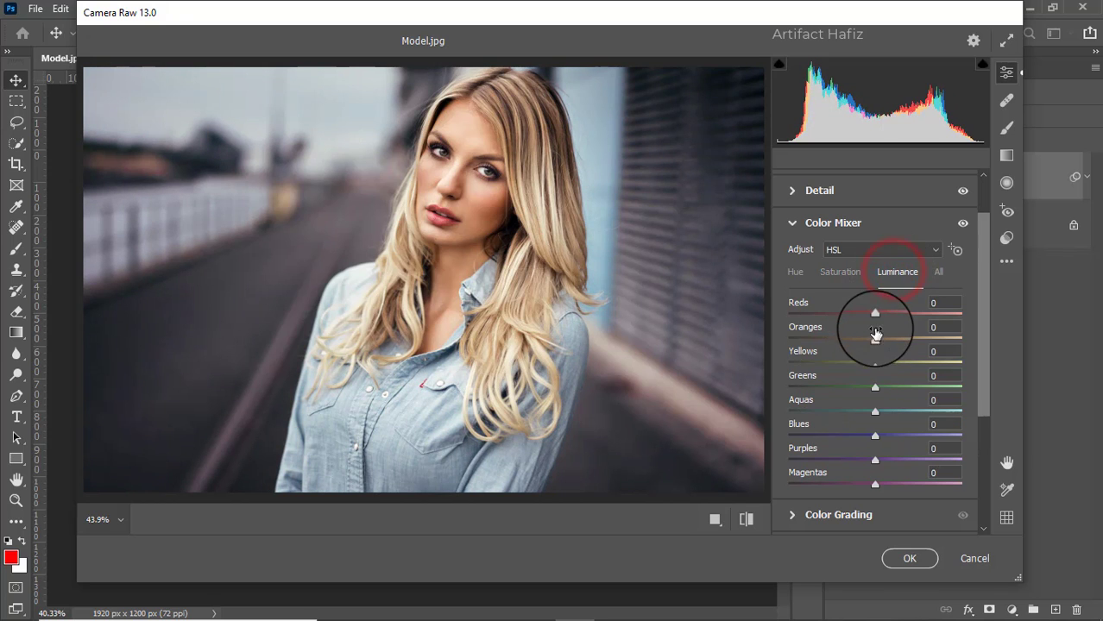
left_click_drag(875, 316, 866, 438)
left_click(876, 387)
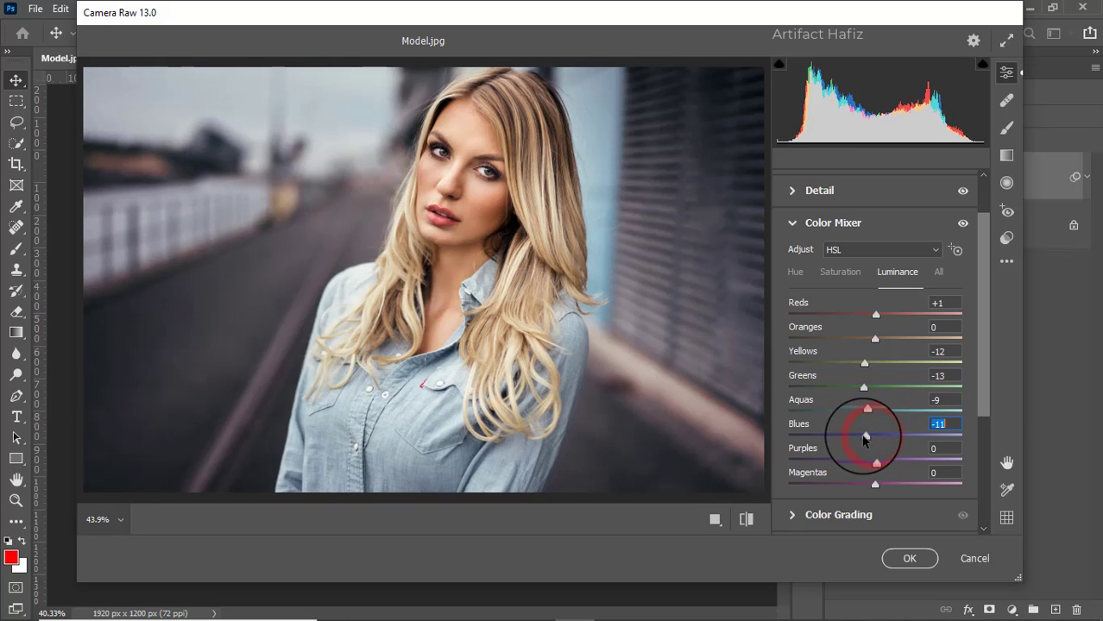
Step: Color-grade the midtones to hue 52 and saturation 11, with lightly teal shadows and slightly blue highlights at hue 232
scroll(898, 397, "down", 3)
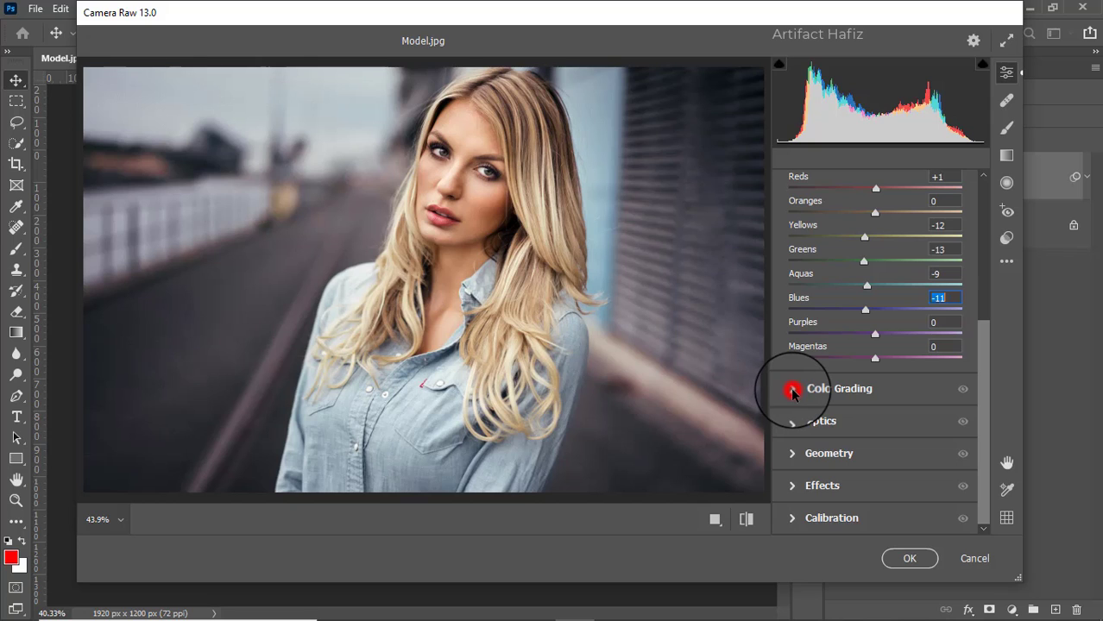
left_click(792, 390)
left_click(871, 295)
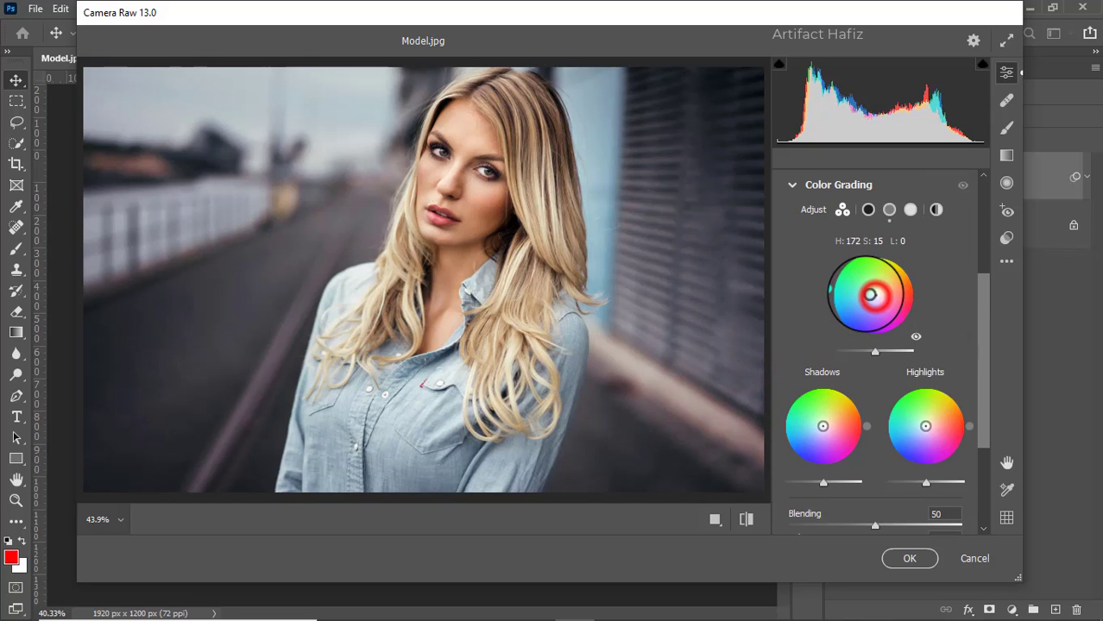
left_click_drag(871, 295, 892, 272)
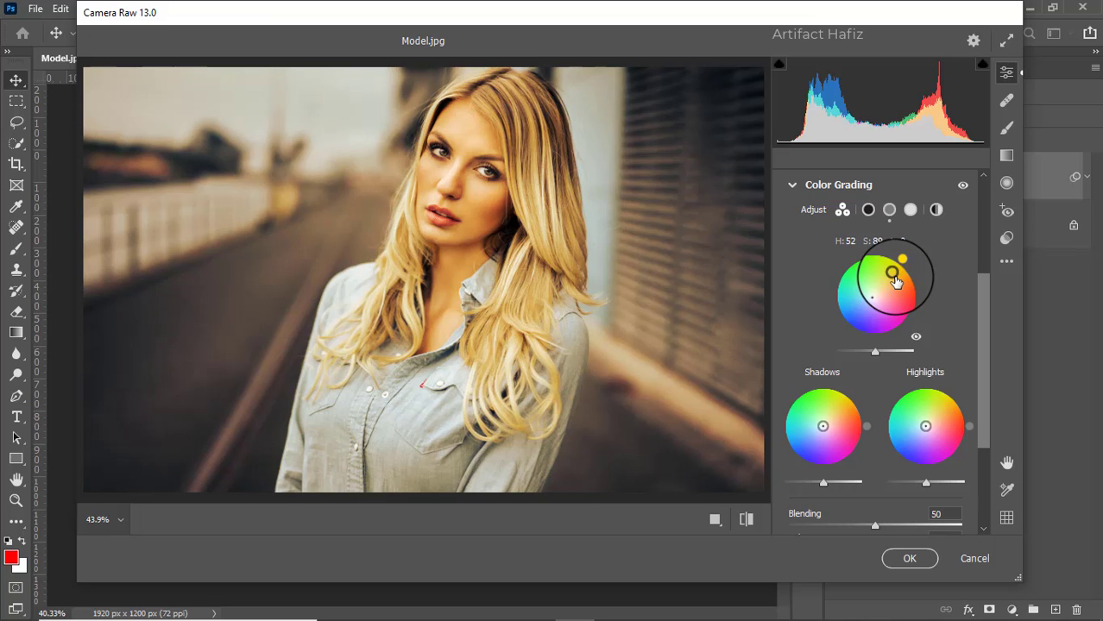
left_click_drag(894, 275, 877, 292)
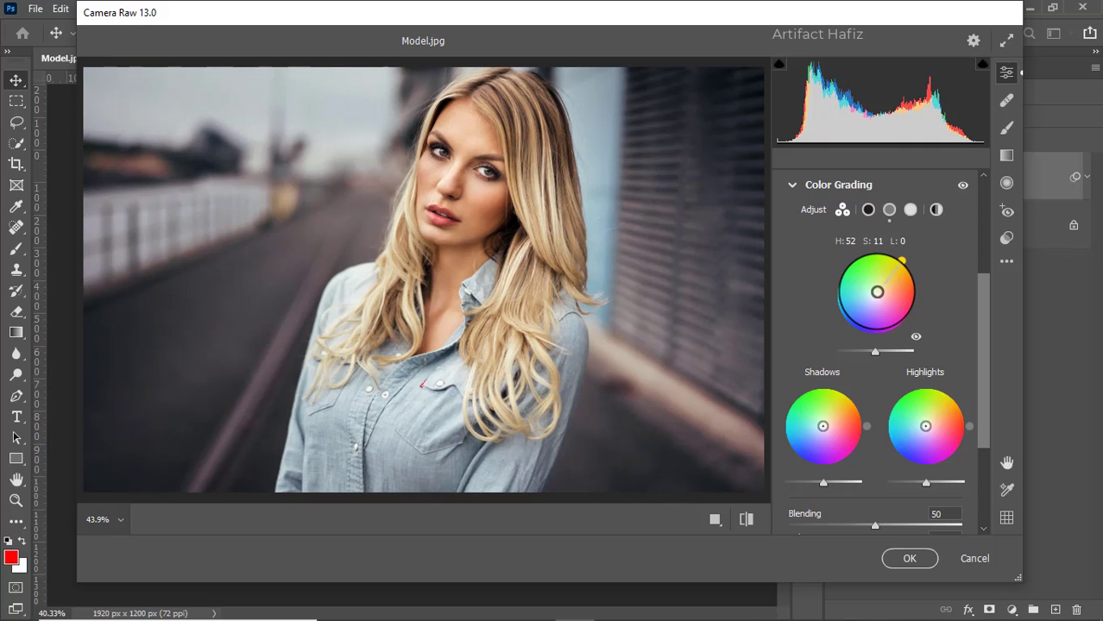
left_click_drag(821, 425, 766, 409)
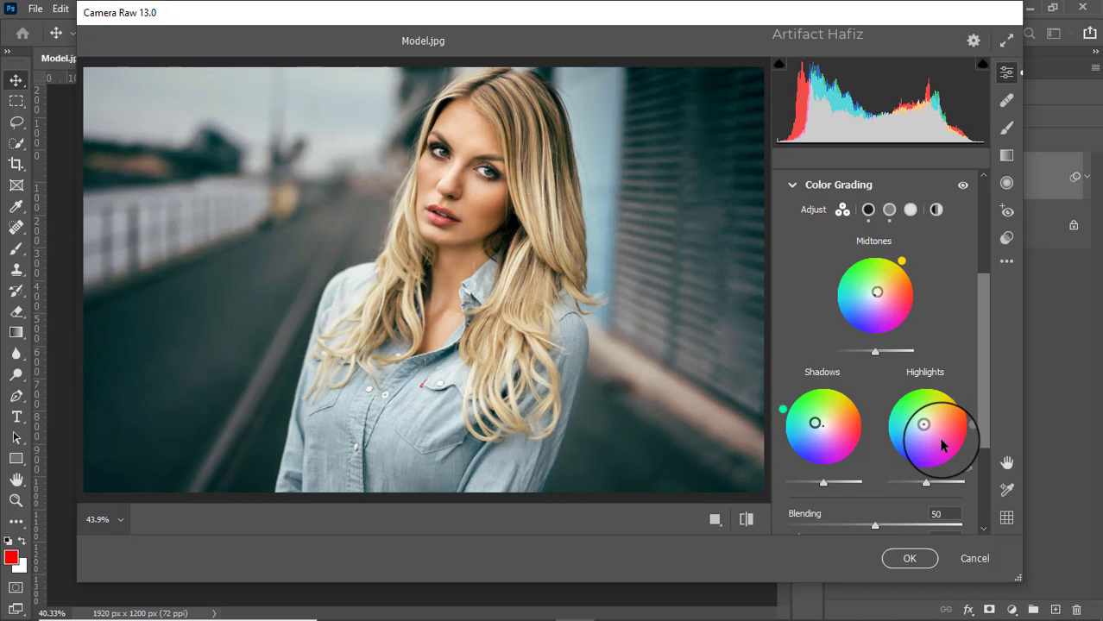
mouse_move(924, 425)
left_mouse_down()
mouse_move(933, 438)
mouse_move(931, 424)
mouse_move(921, 431)
left_mouse_up()
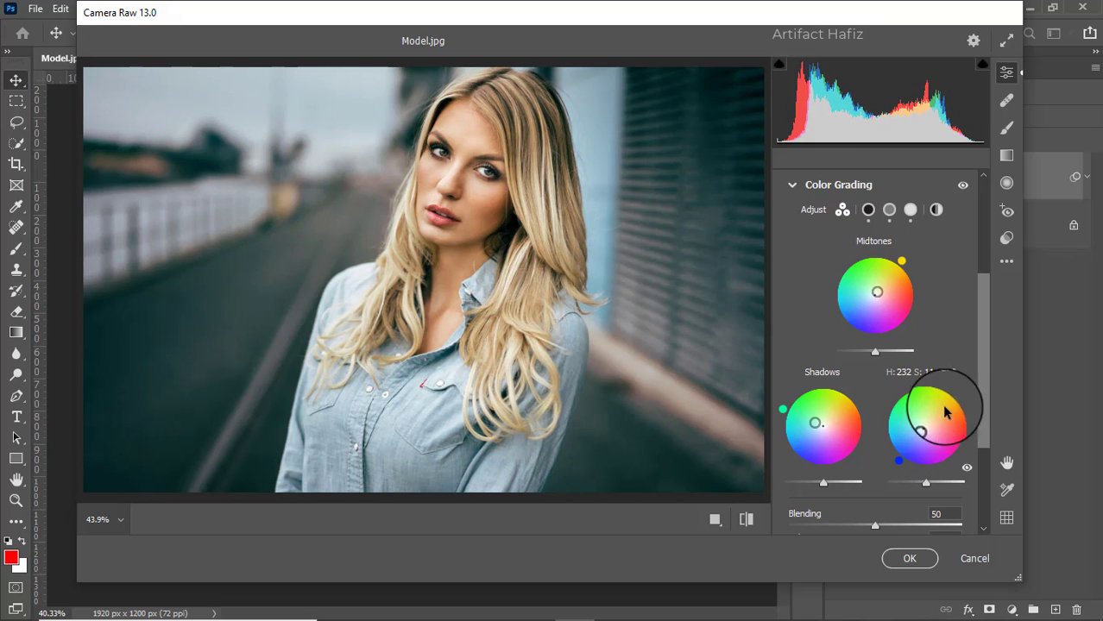
Step: In Calibration, set the Green Primary saturation to -21, Blue Primary saturation to +15 and Red Primary saturation to +10
scroll(978, 368, "down", 5)
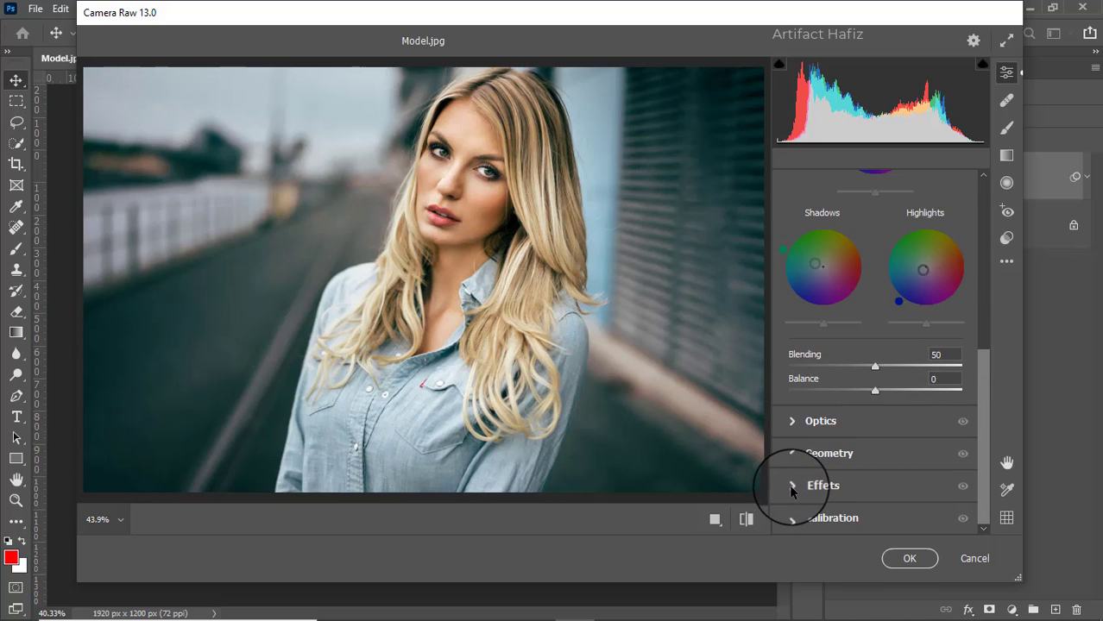
left_click(796, 517)
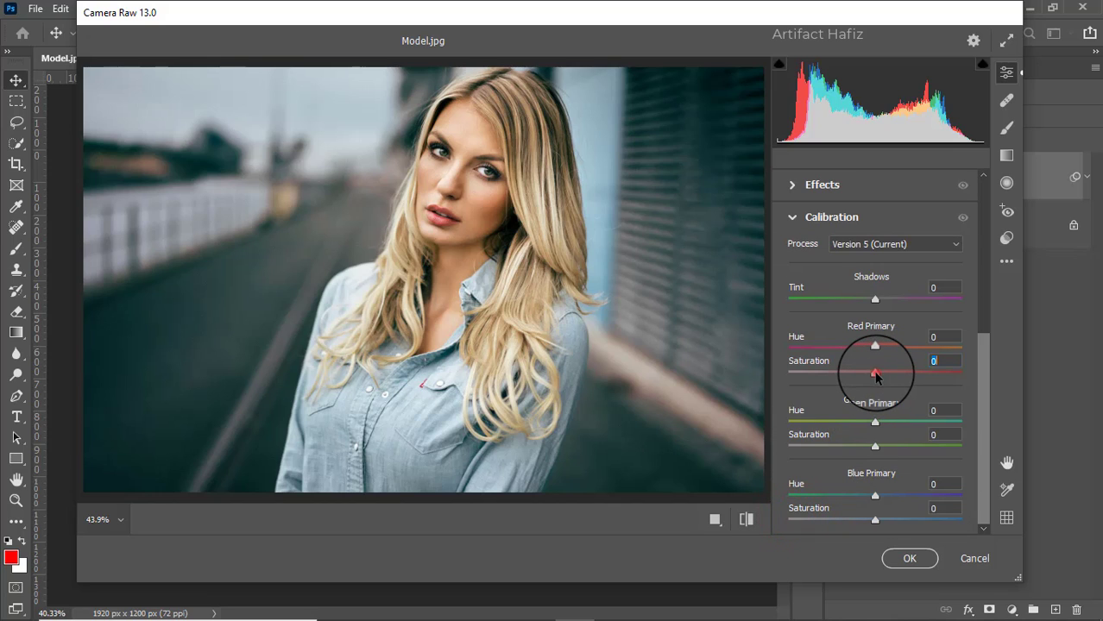
left_click_drag(875, 445, 856, 447)
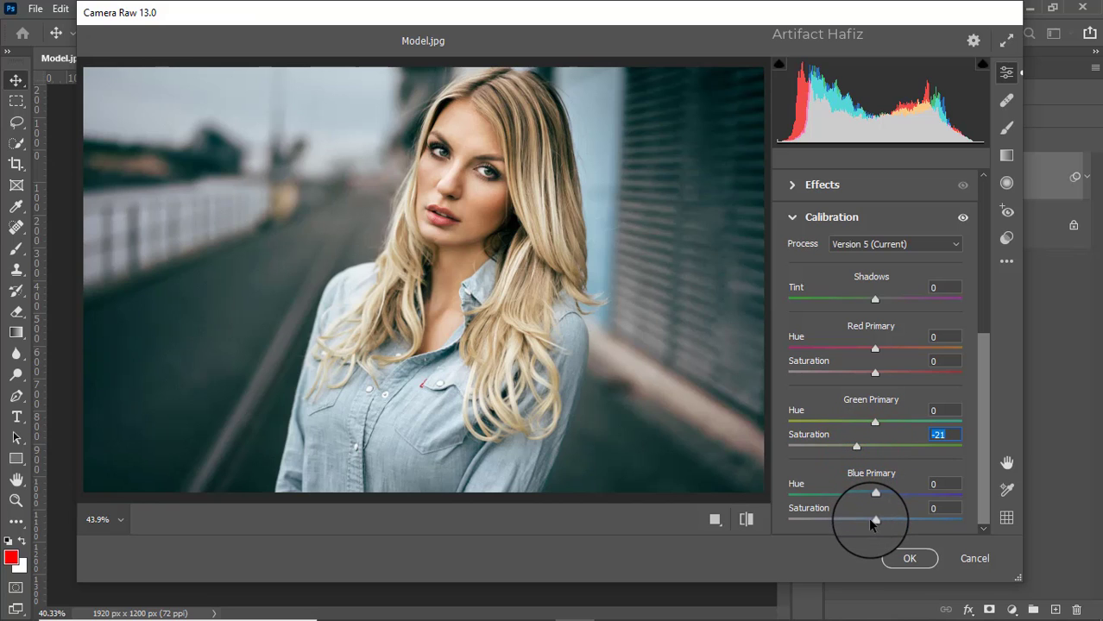
left_click_drag(873, 519, 888, 519)
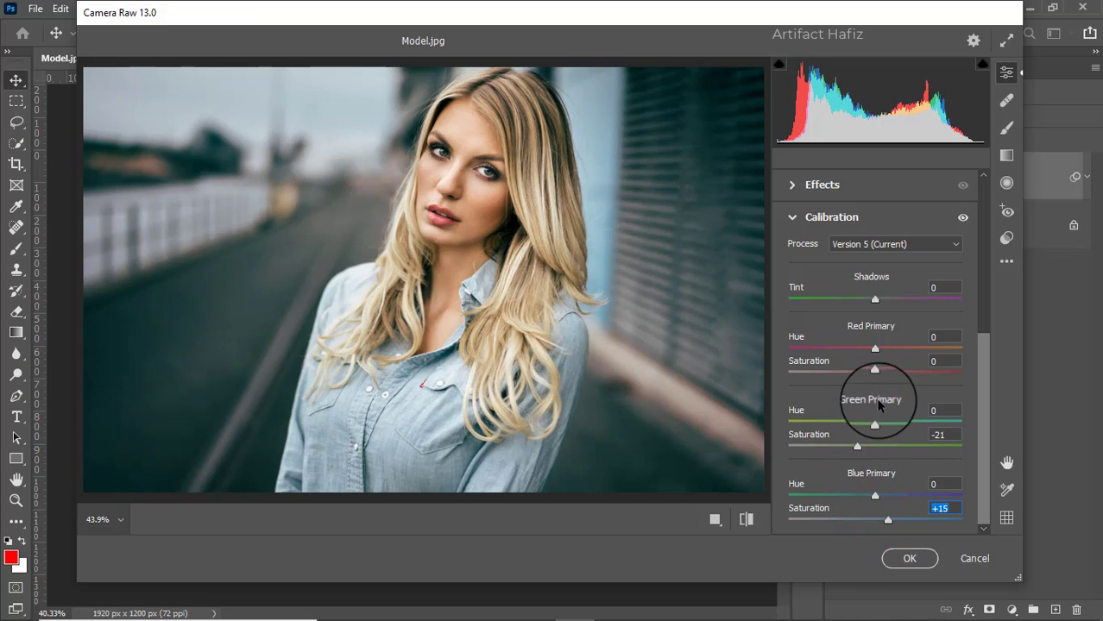
left_click_drag(874, 380, 884, 376)
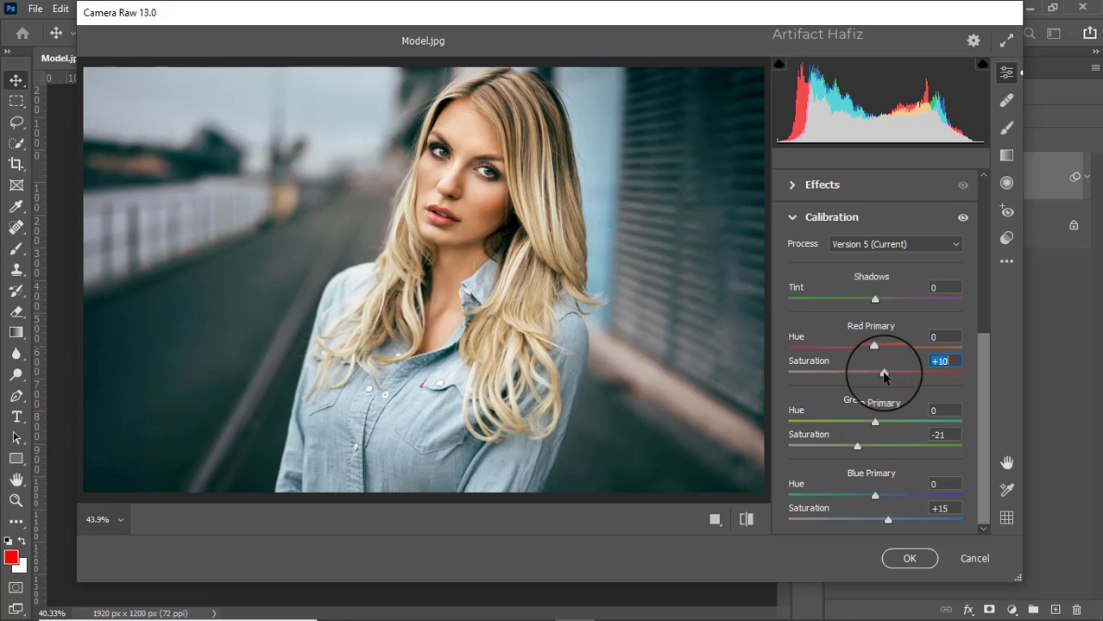
Step: Apply the Camera Raw adjustments and toggle the Background copy layer off and on to compare with the original
left_click(911, 561)
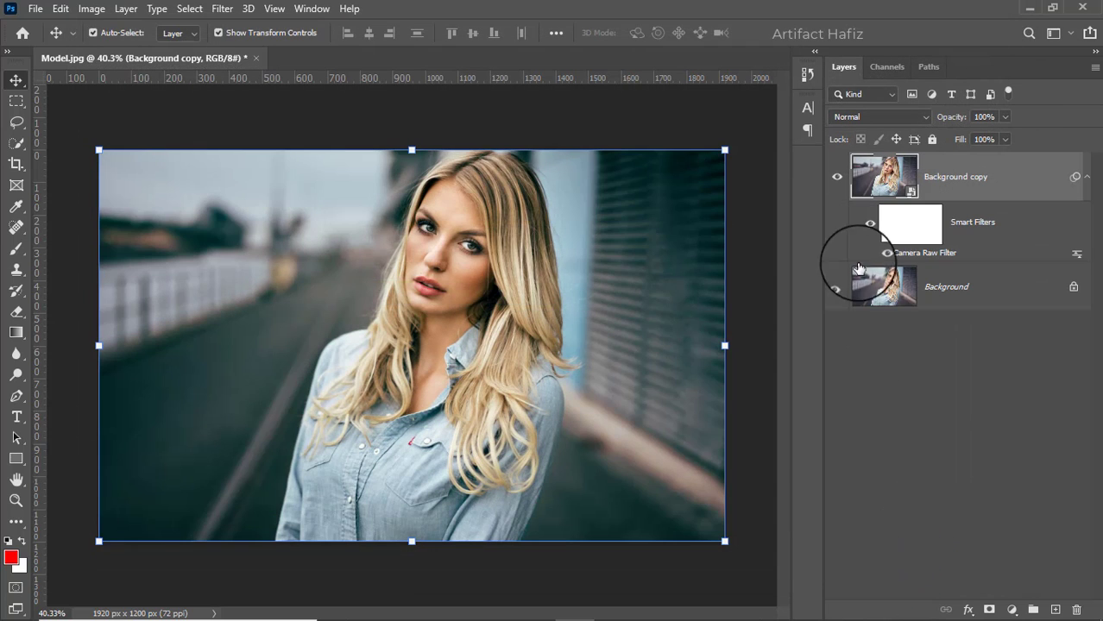
left_click(839, 177)
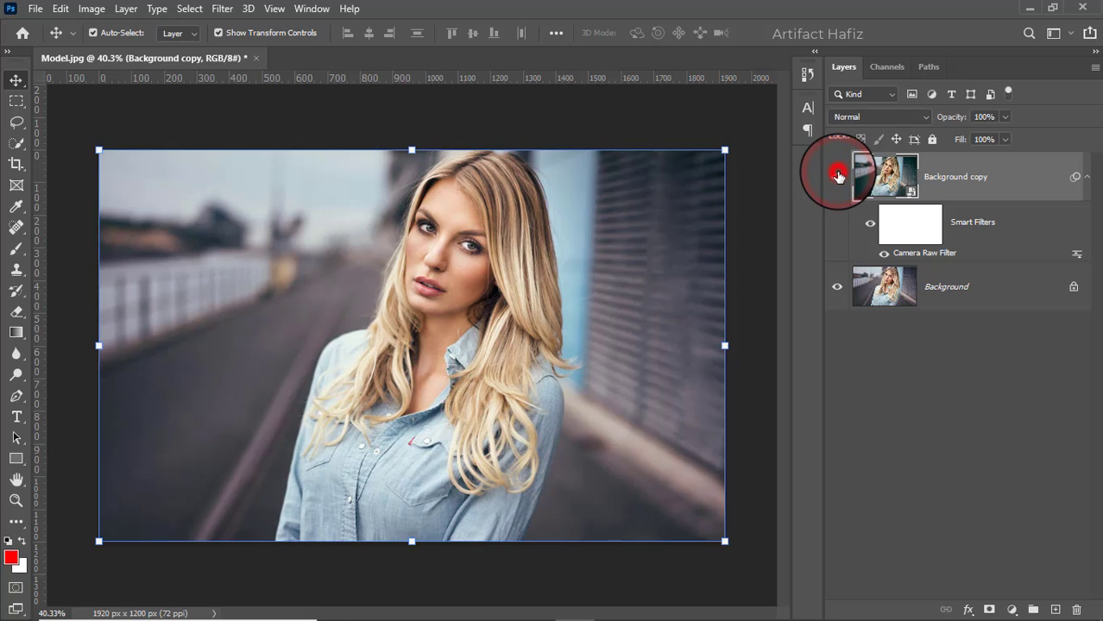
left_click(839, 178)
Step: Add a Color Lookup adjustment layer using the Fuji F125 Kodak 2395 (by Adobe).cube LUT and lower its opacity to 20%
left_click(1012, 610)
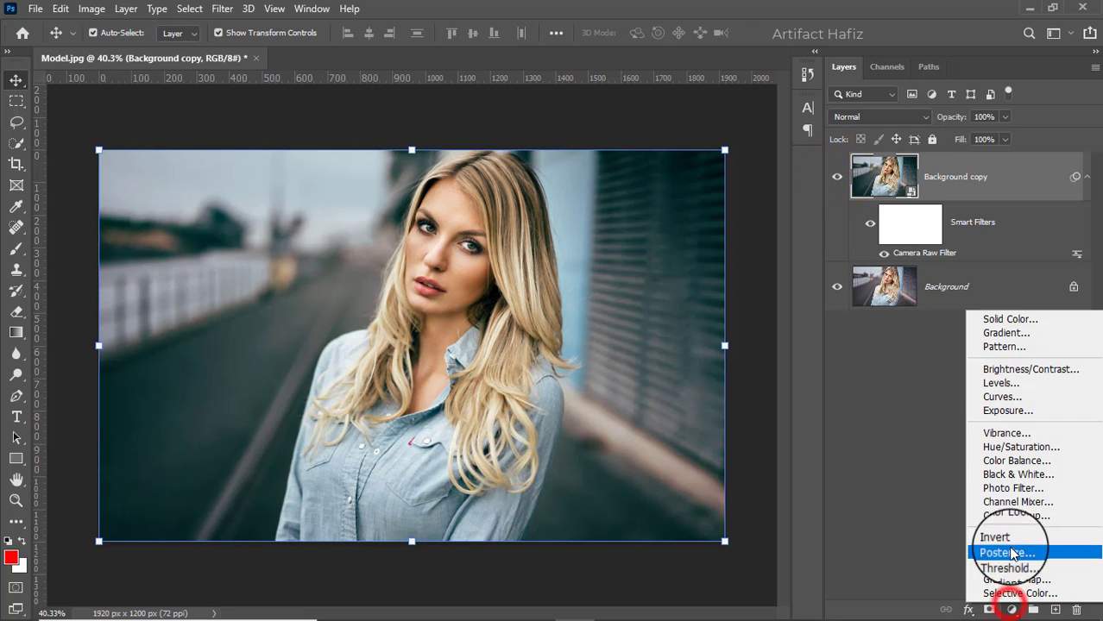
left_click(1011, 516)
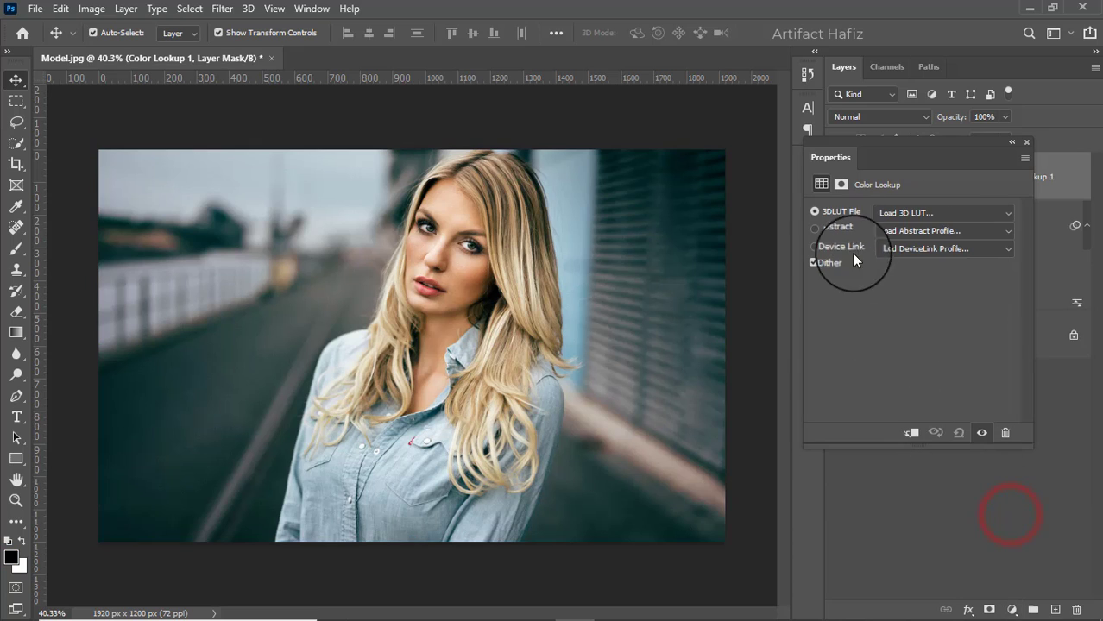
left_click(900, 214)
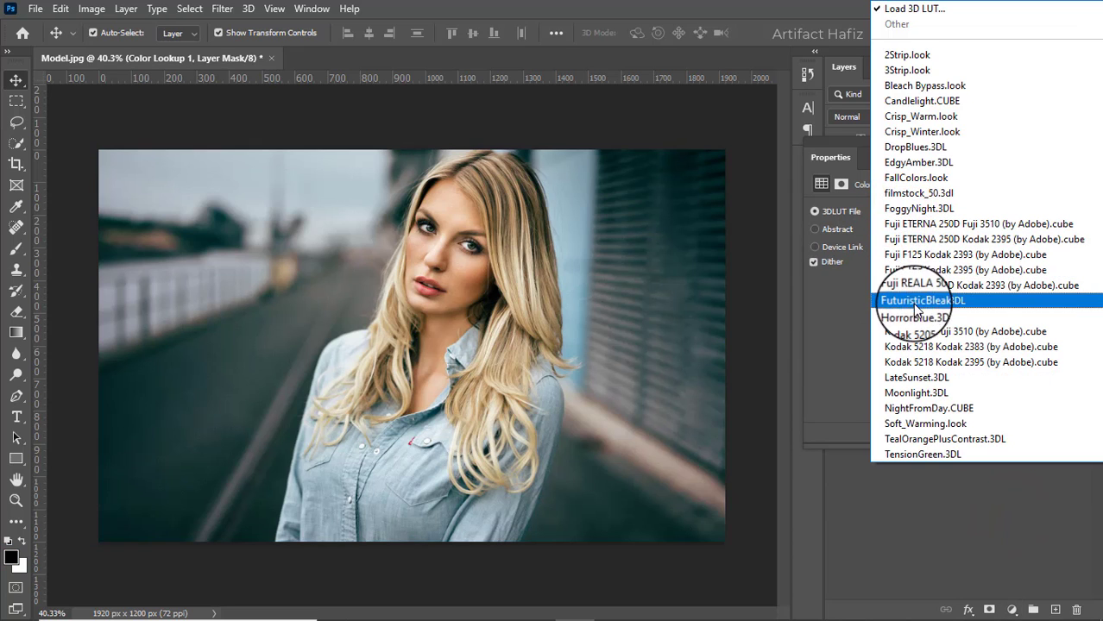
left_click(912, 270)
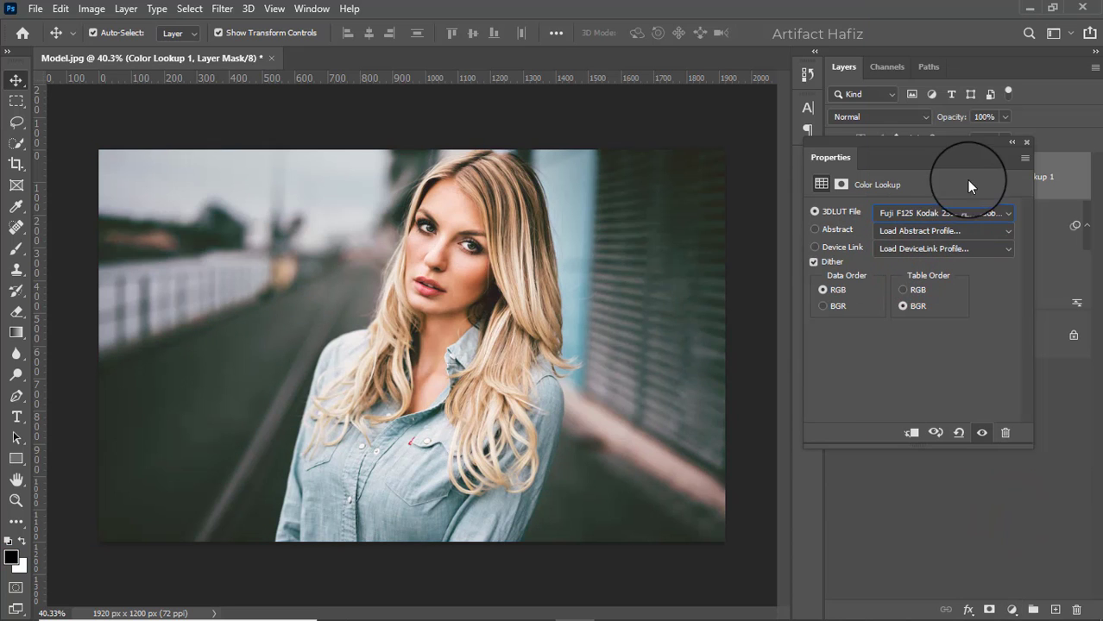
left_click(1026, 142)
left_click_drag(1003, 116, 944, 140)
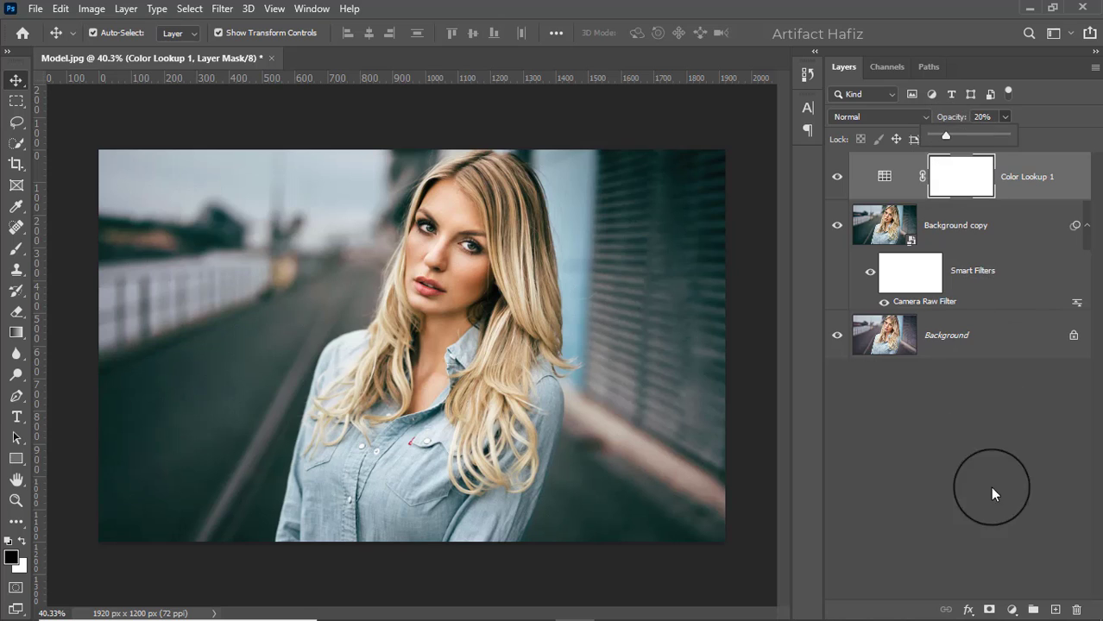
Step: Add a Curves adjustment layer that lowers the RGB white point slightly and lifts the upper tones and midtones with two curve points
left_click(1010, 609)
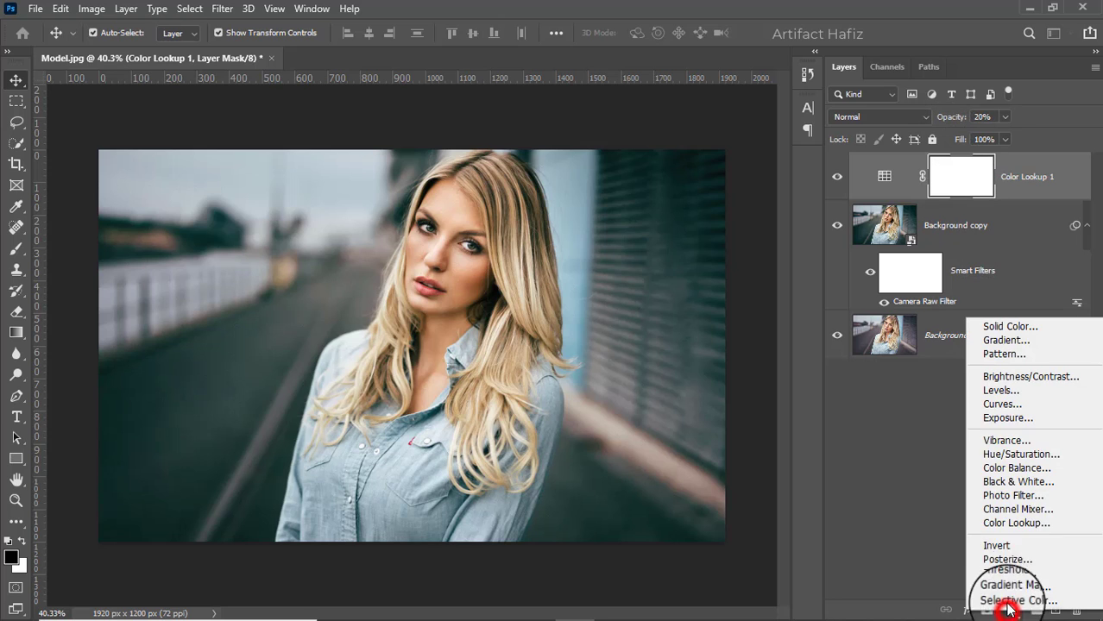
left_click(984, 406)
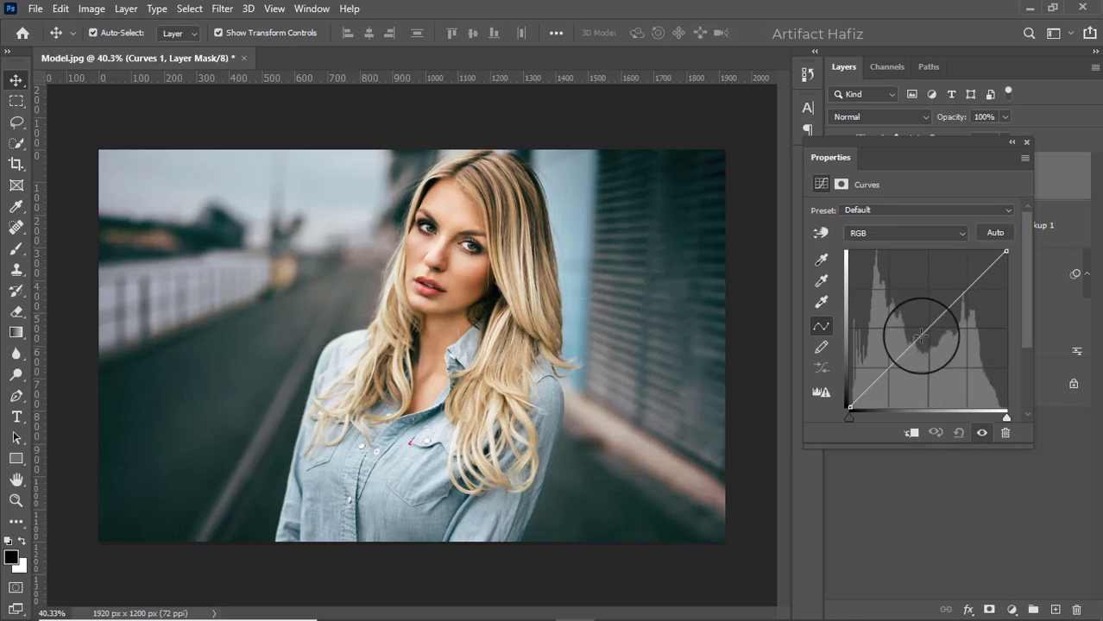
left_click_drag(1006, 249, 1019, 273)
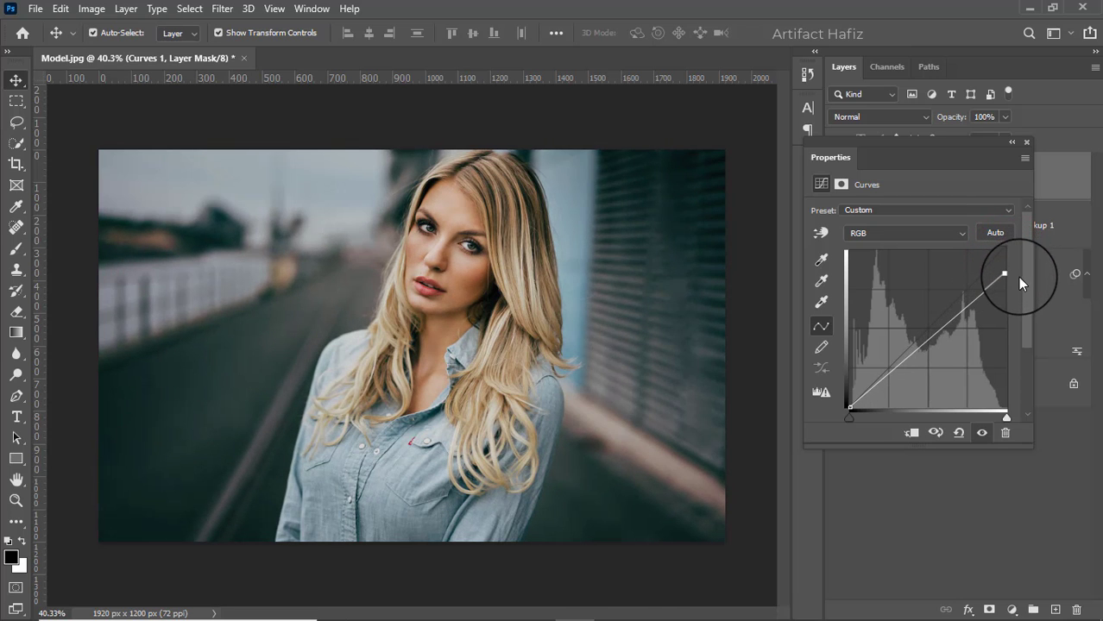
left_click(968, 298)
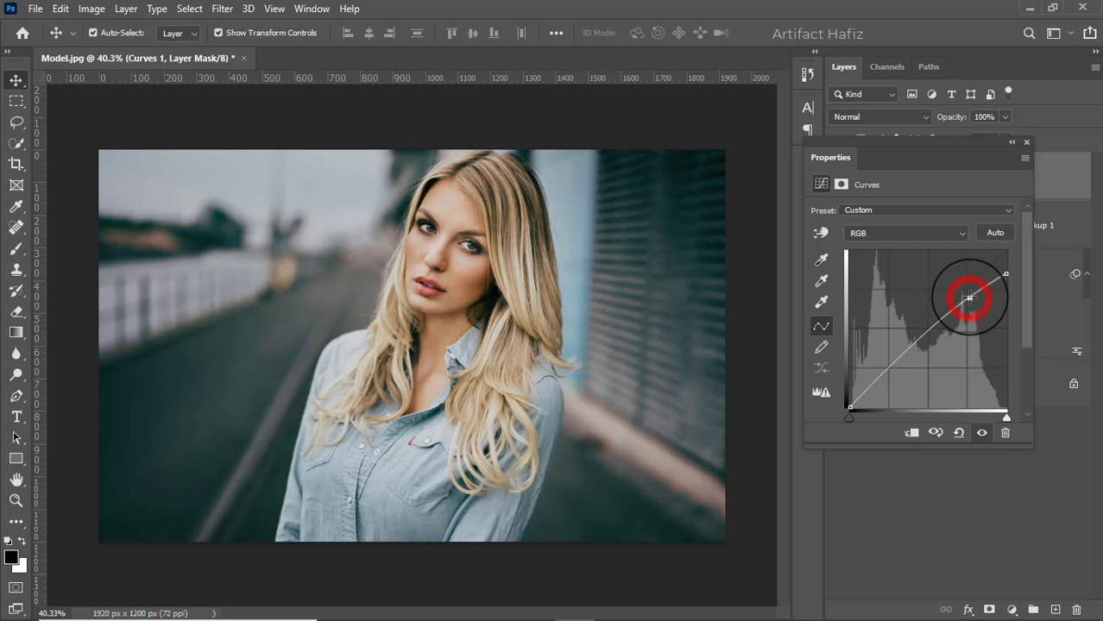
left_click(911, 351)
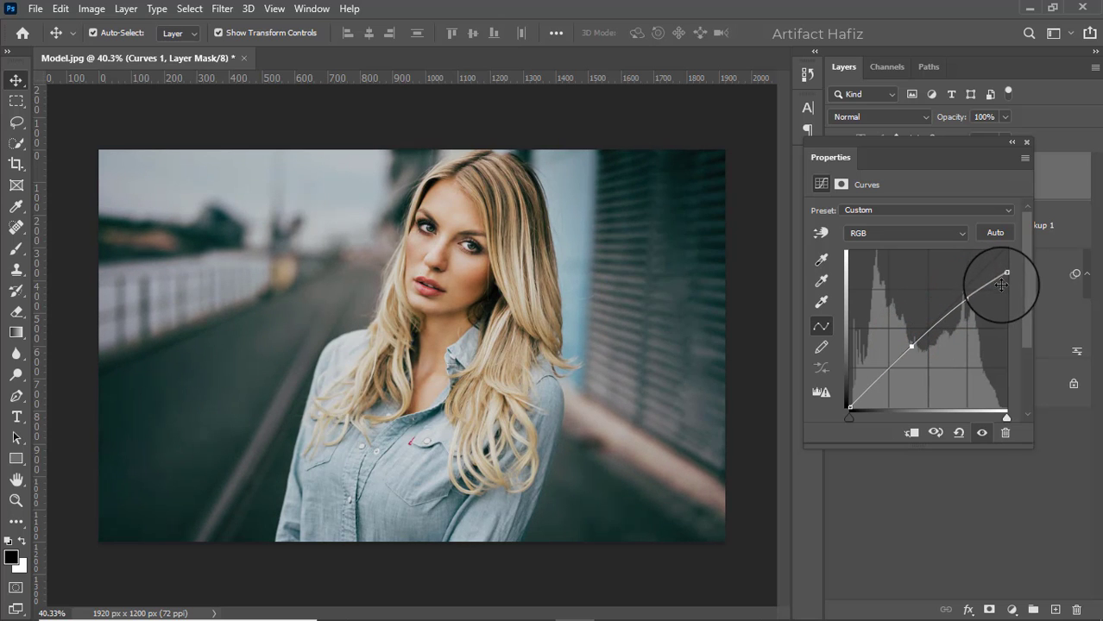
mouse_move(1005, 272)
left_mouse_down()
mouse_move(1013, 243)
mouse_move(1008, 266)
left_mouse_up()
left_click_drag(971, 298, 969, 295)
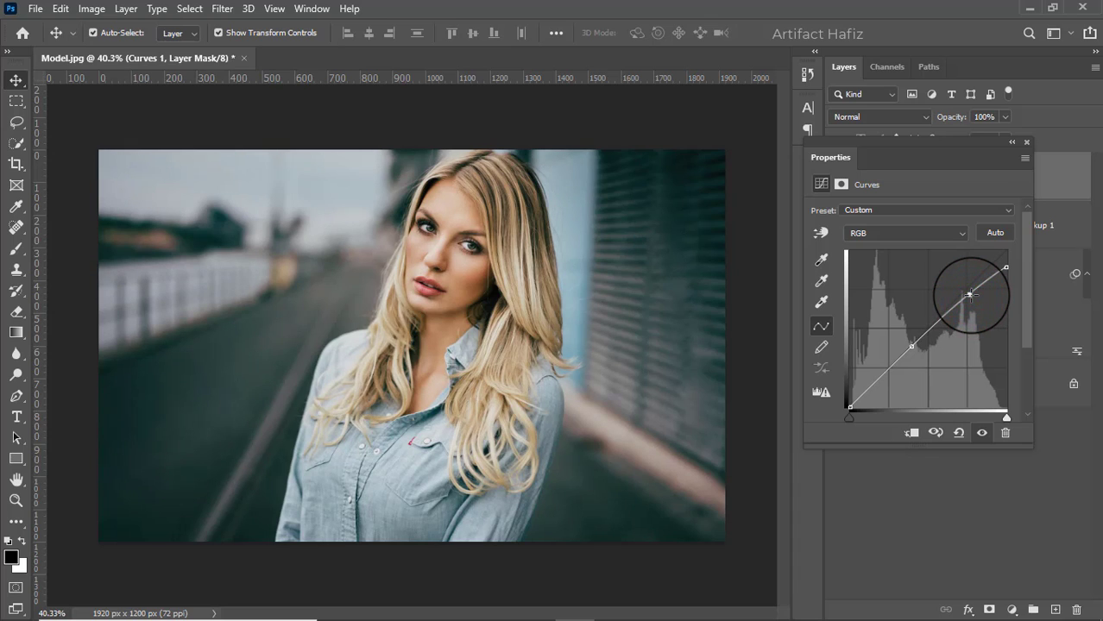
left_click(1024, 140)
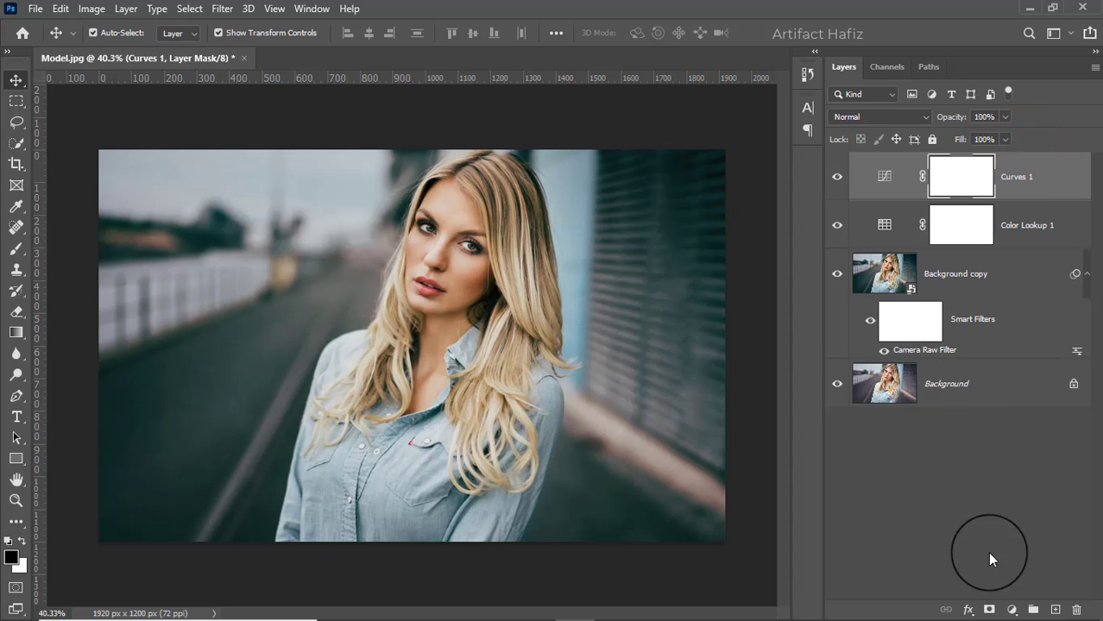
Step: Add a Color Balance adjustment layer and set its Shadows to Cyan-Red +10, Magenta-Green -2 and Yellow-Blue +1
left_click(1011, 610)
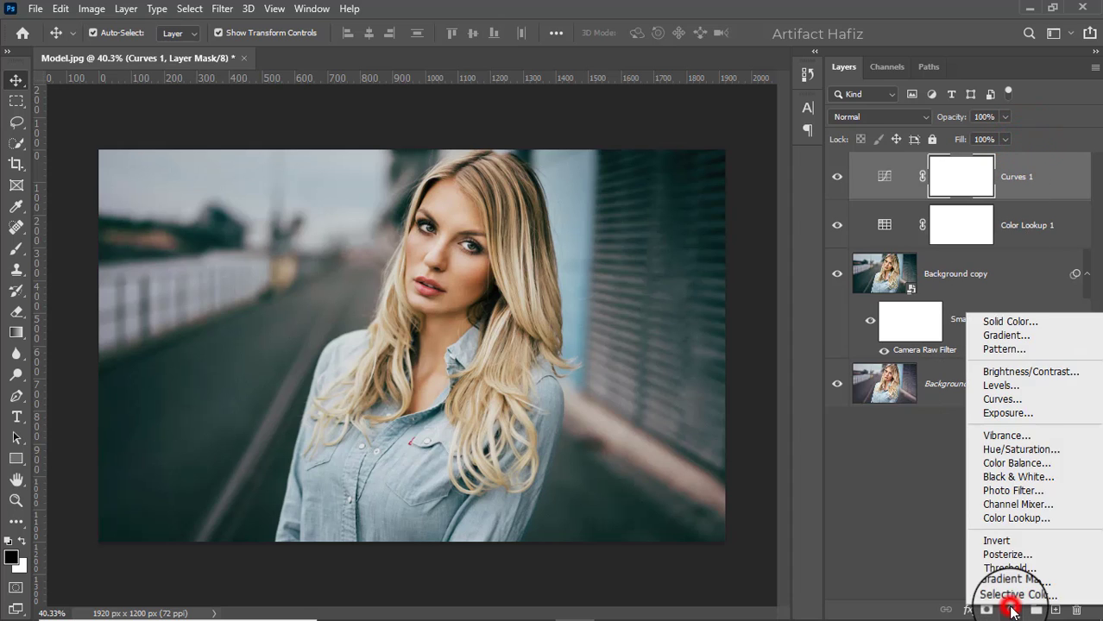
left_click(1013, 465)
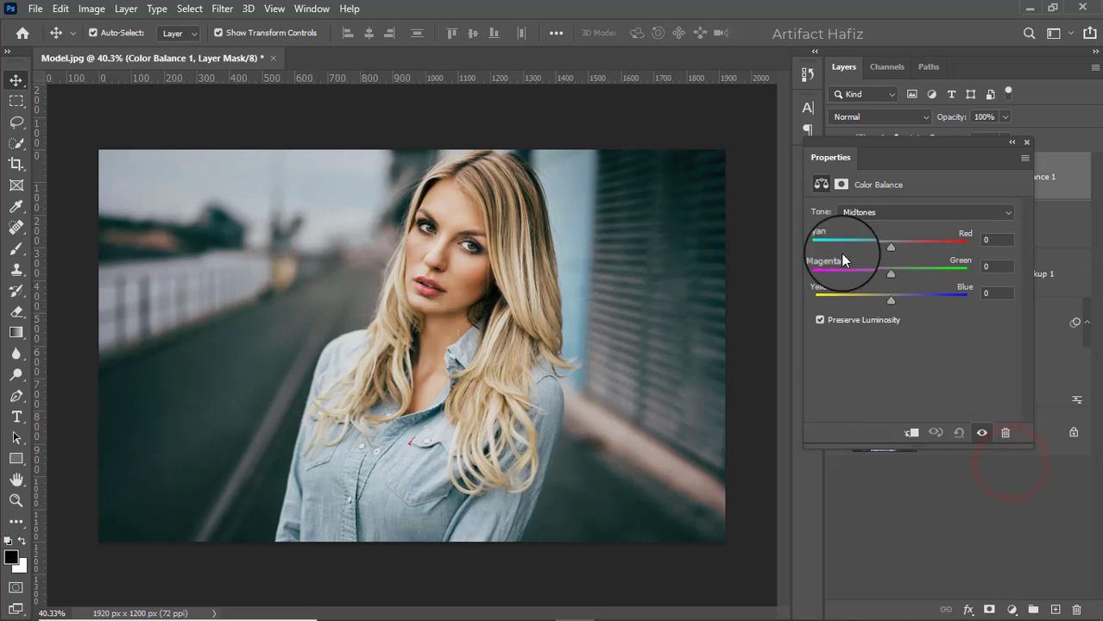
left_click(861, 213)
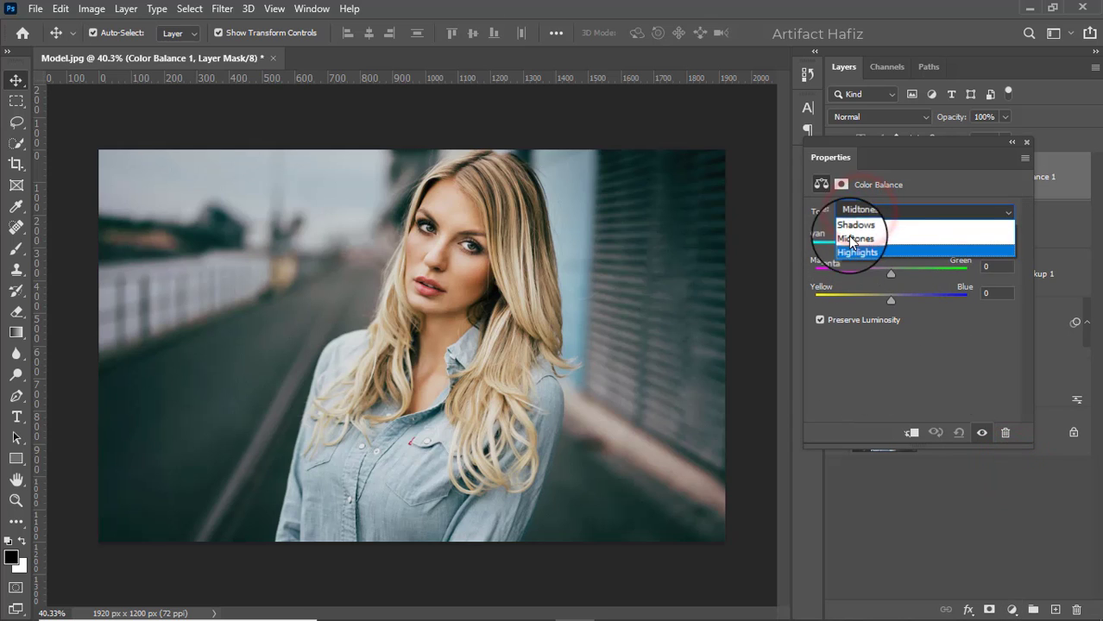
left_click(849, 223)
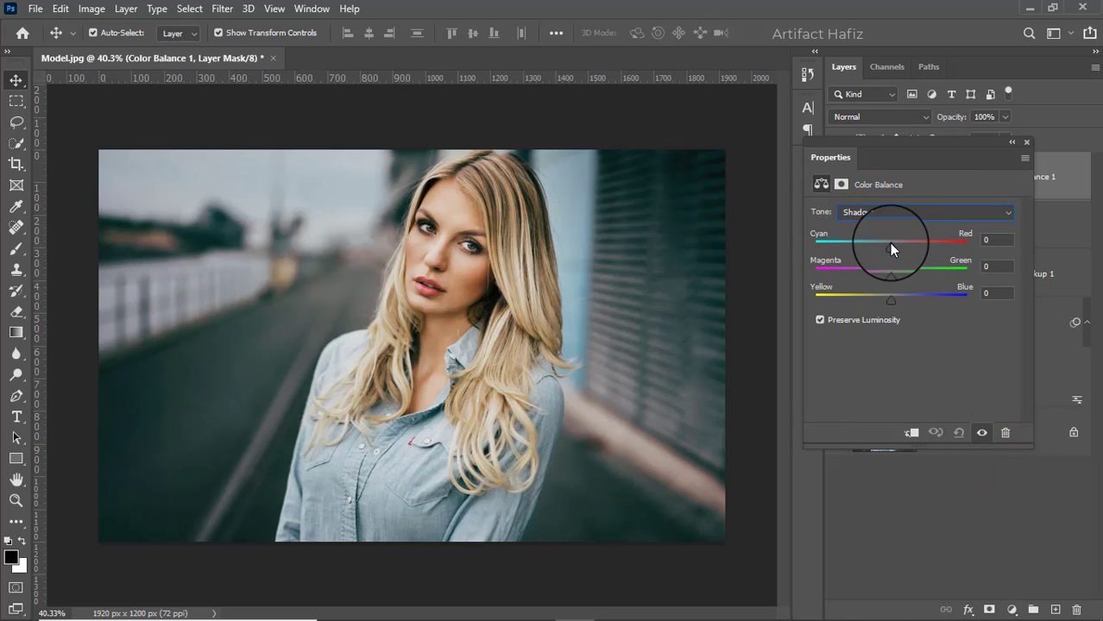
left_click_drag(890, 243, 897, 247)
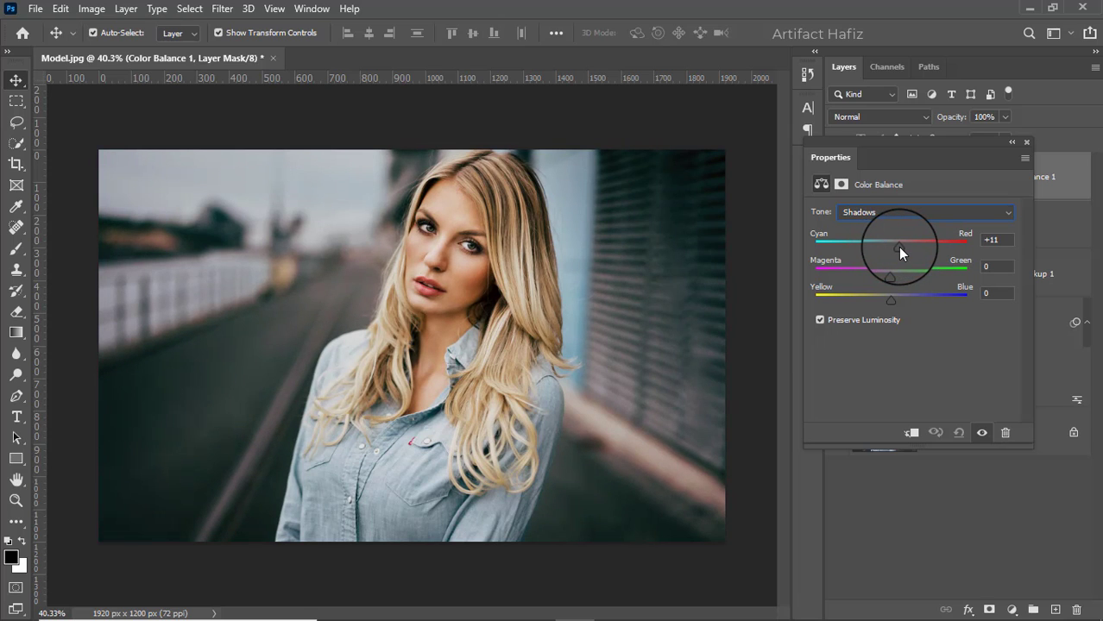
left_click_drag(892, 297, 891, 270)
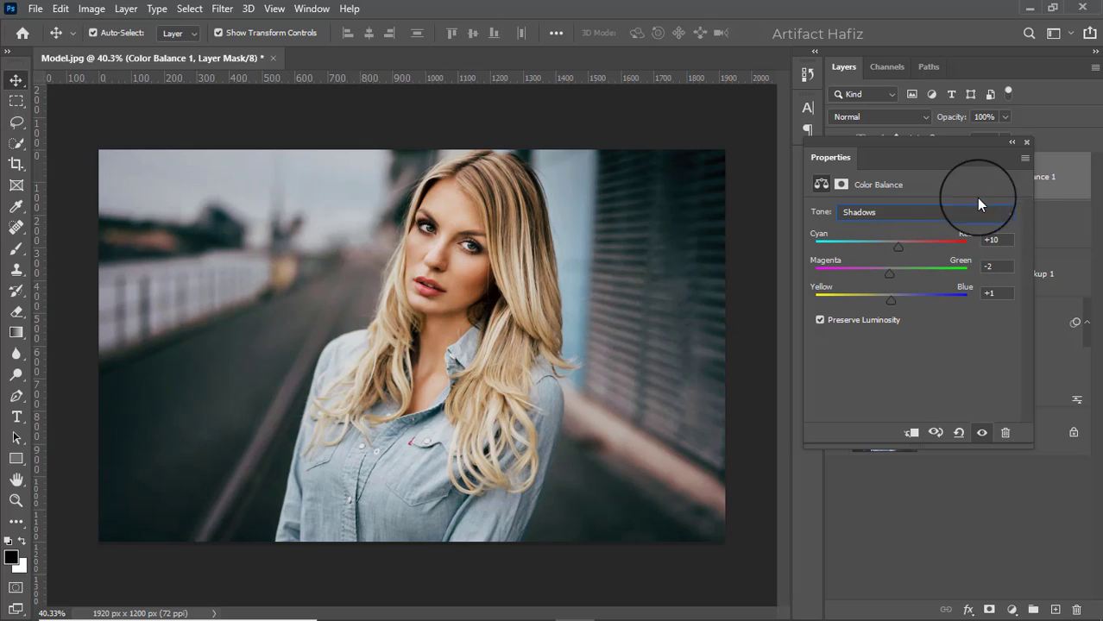
left_click(1026, 141)
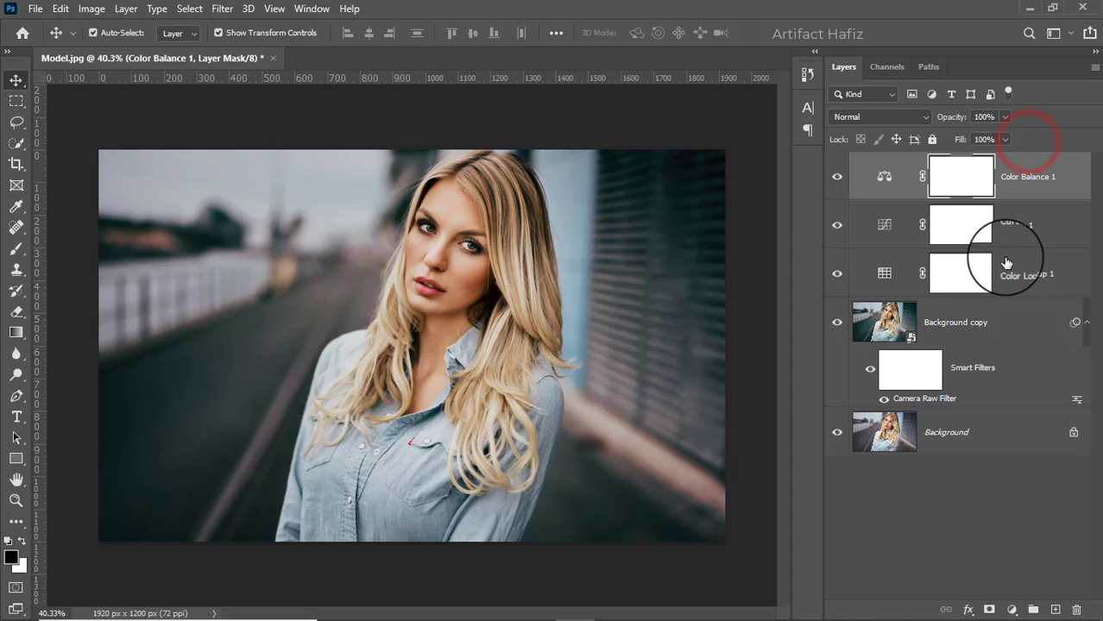
Step: Stamp all visible layers into a new top layer and convert it for Smart Filters
key("ctrl+alt+shift+e")
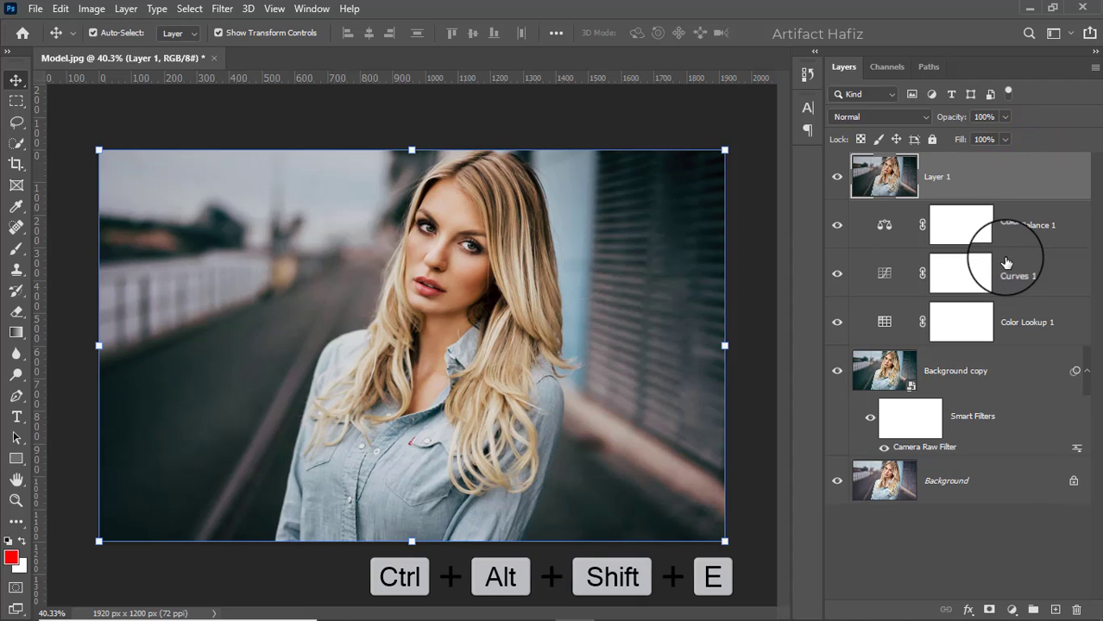
left_click(222, 10)
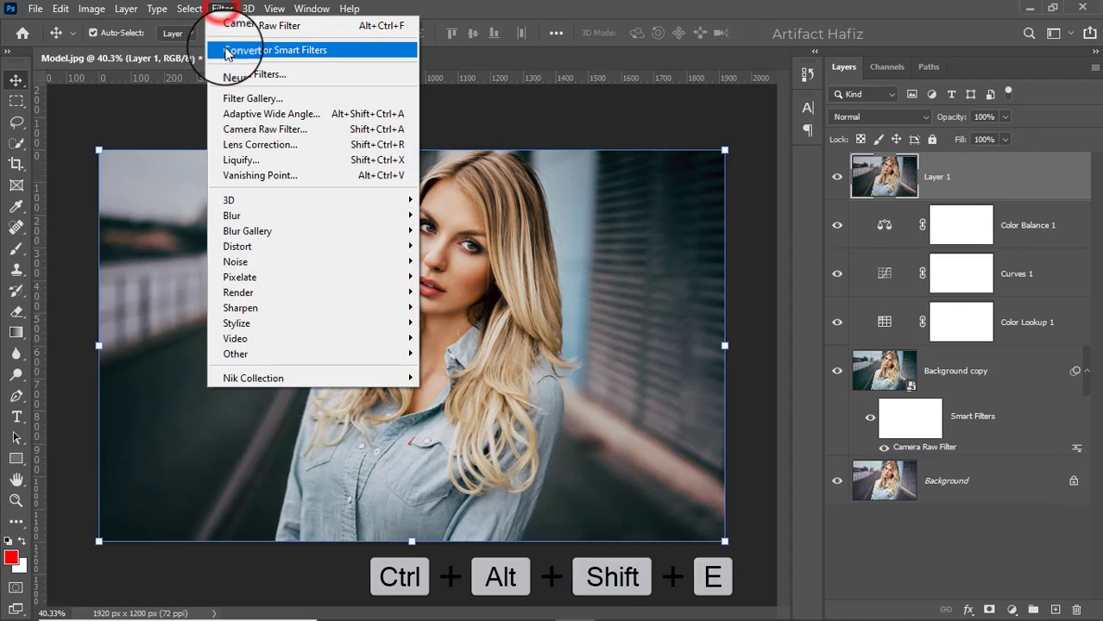
left_click(259, 49)
Step: Apply the Nik Collection Color Efex Pro 4 Cross Processing filter to the stamped layer with method T01 and strength 10%
left_click(222, 11)
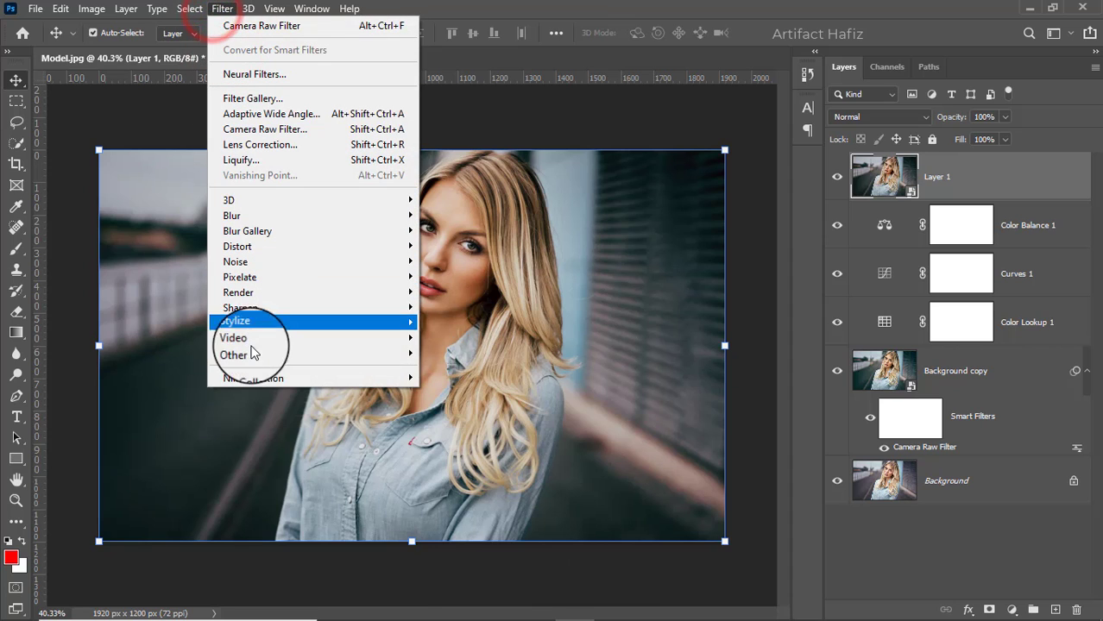
left_click(254, 377)
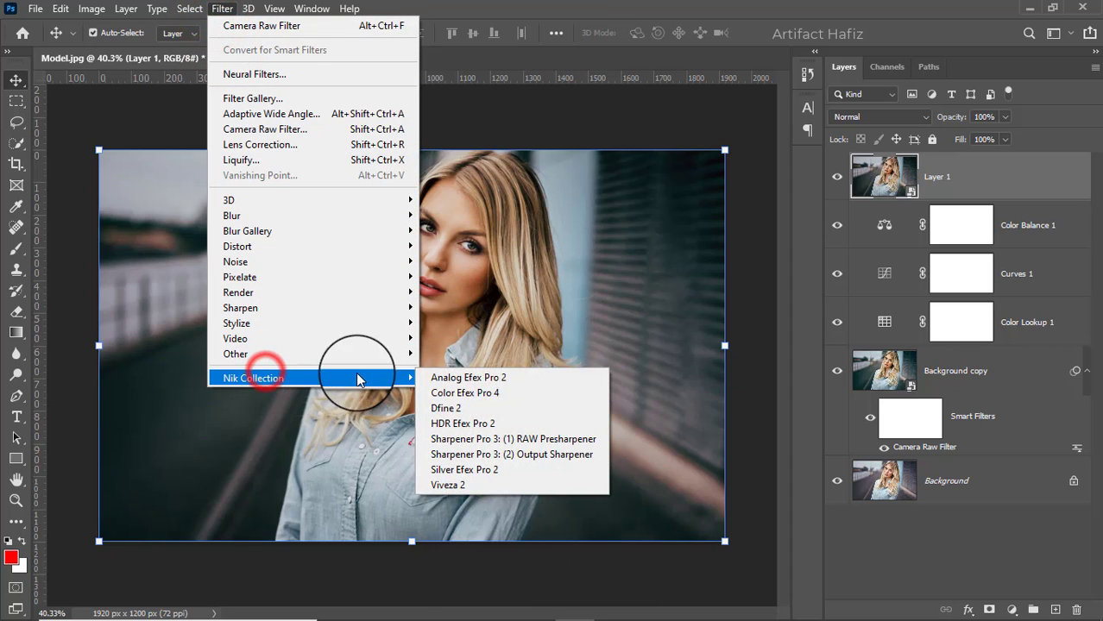
left_click(441, 395)
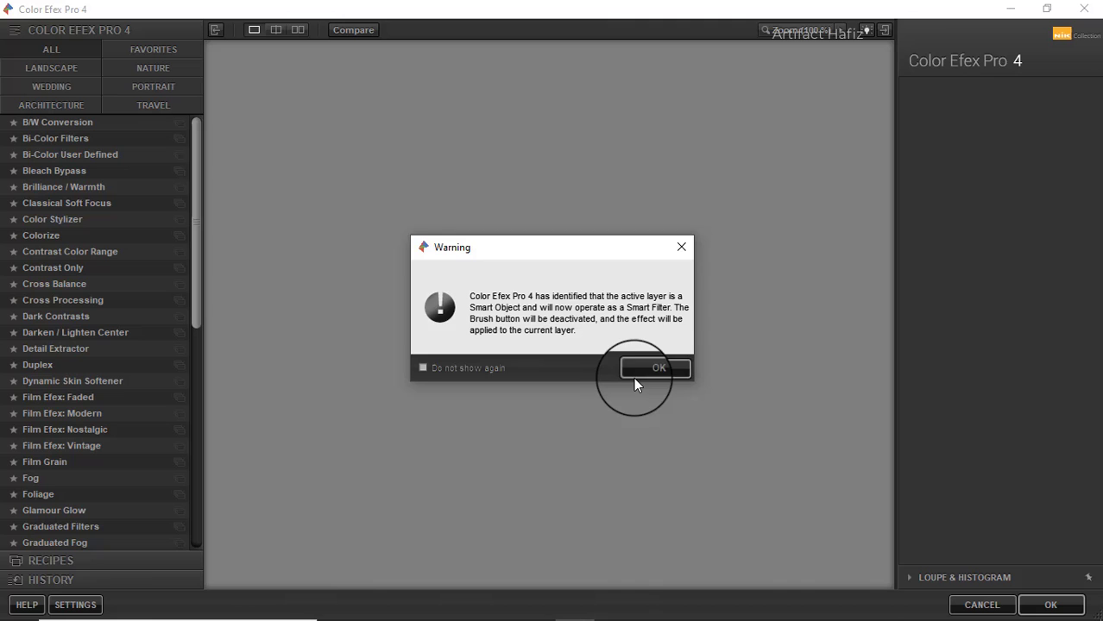
left_click(656, 368)
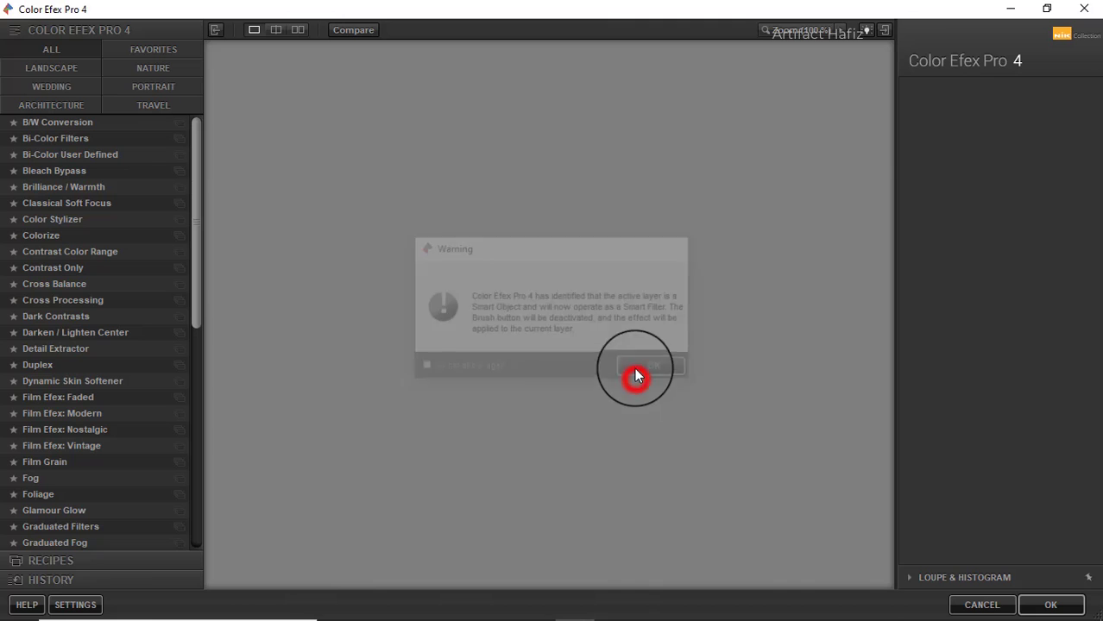
left_click(82, 299)
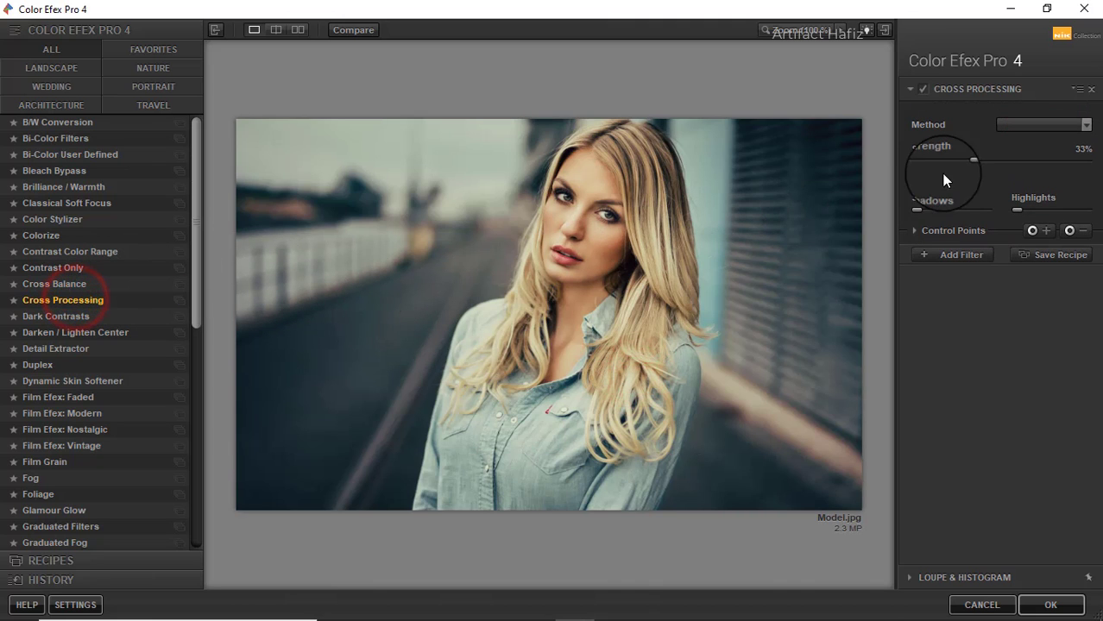
left_click(1036, 124)
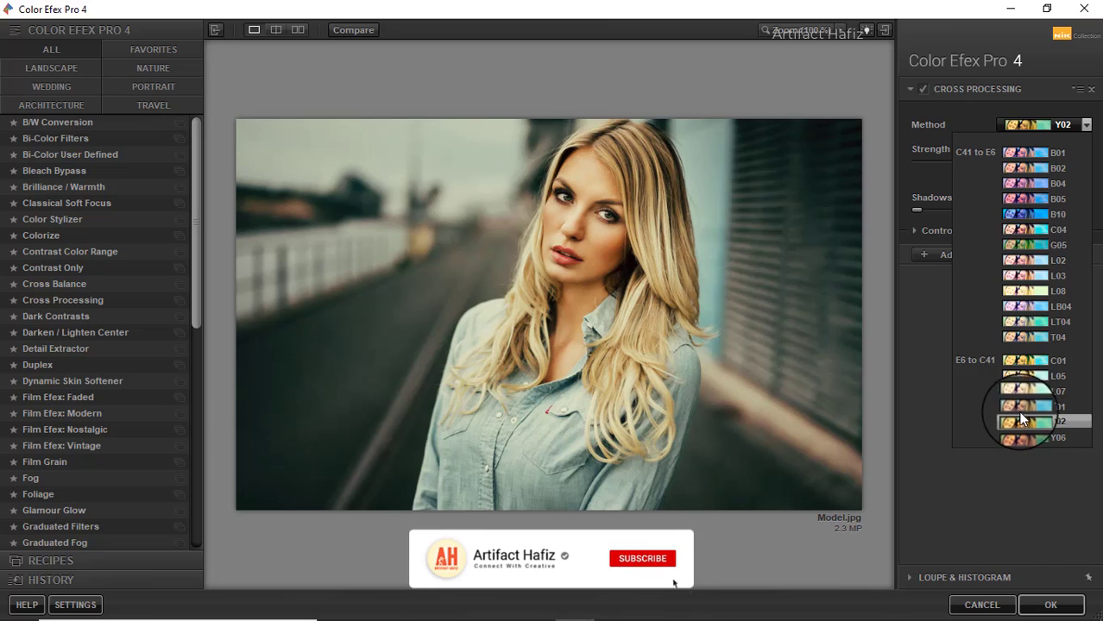
left_click(1020, 403)
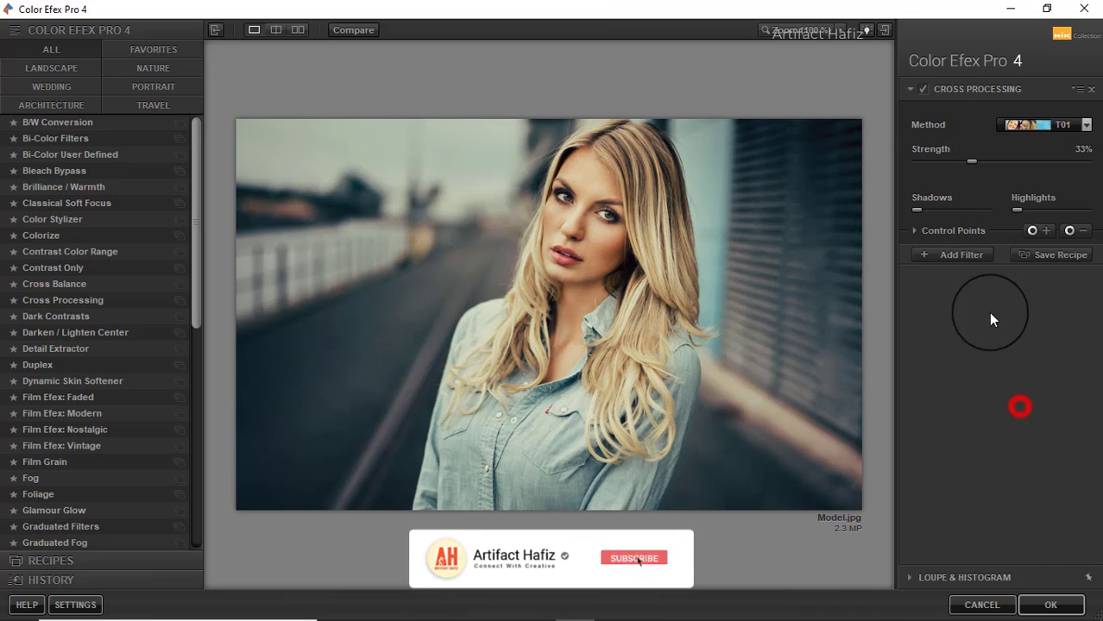
left_click(924, 91)
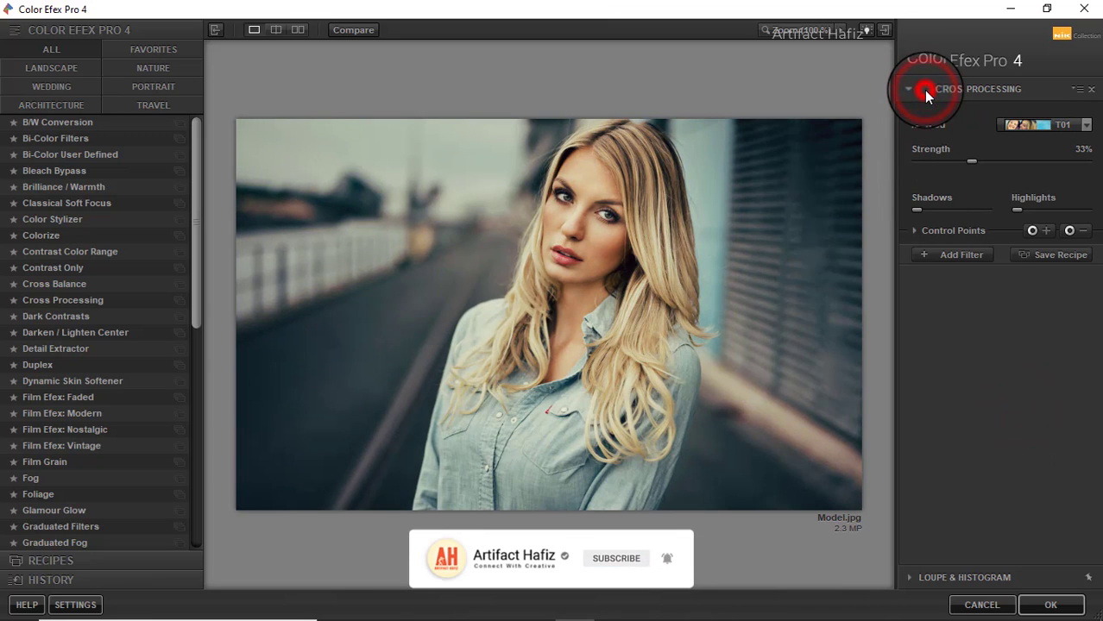
left_click_drag(970, 162, 933, 165)
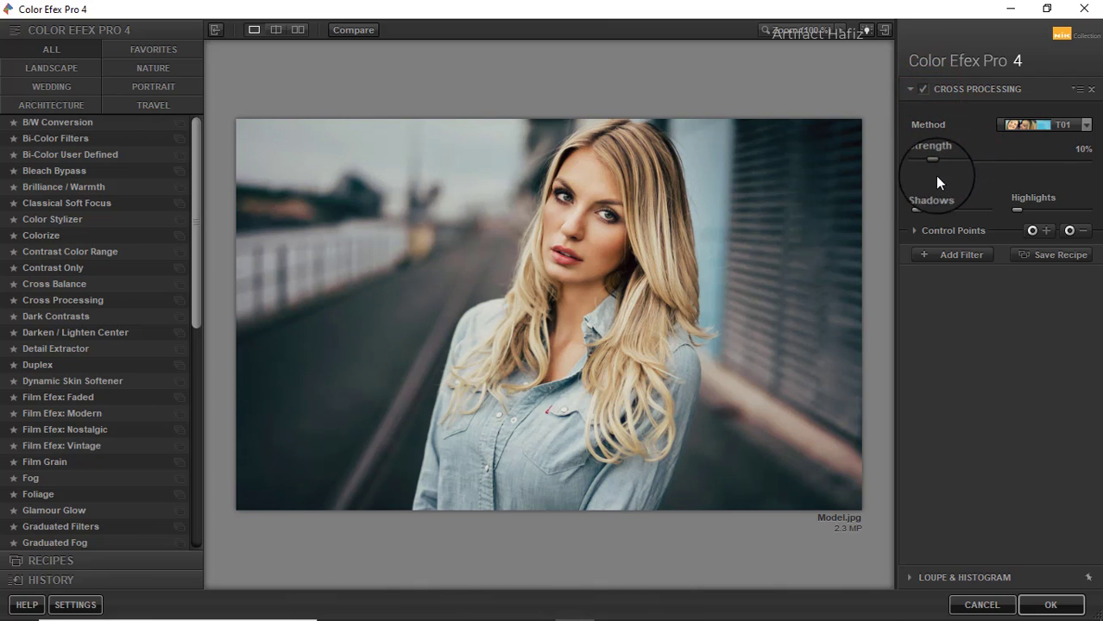
left_click(1042, 604)
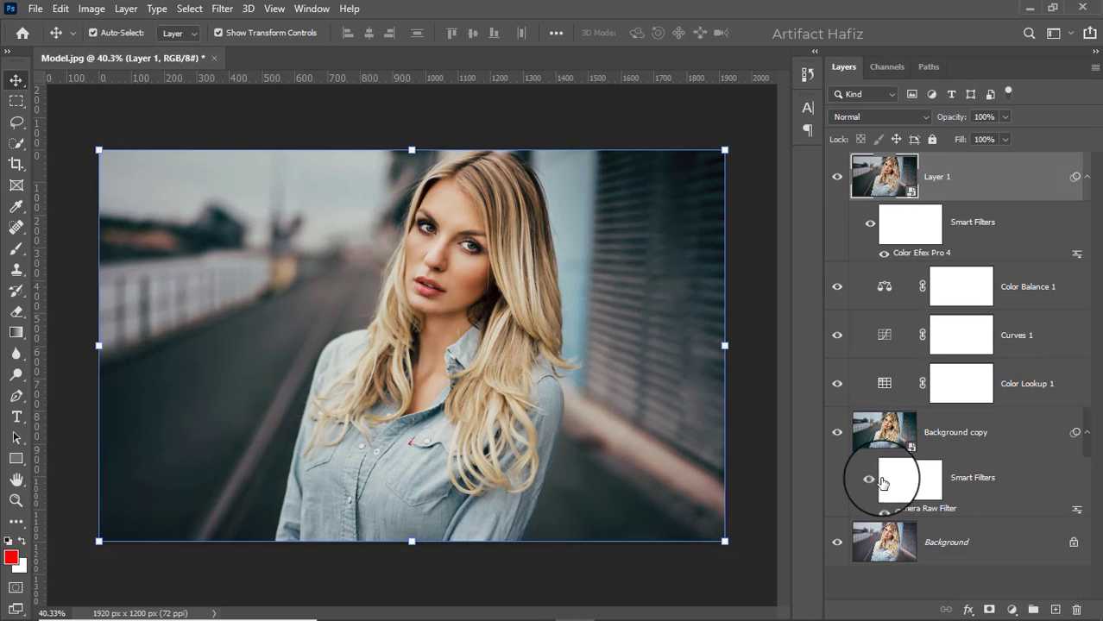
Step: Toggle all layers above the Background off and on to compare the graded portrait with the original
left_click(835, 541, "alt")
left_click(835, 541, "alt")
left_click(836, 541, "alt")
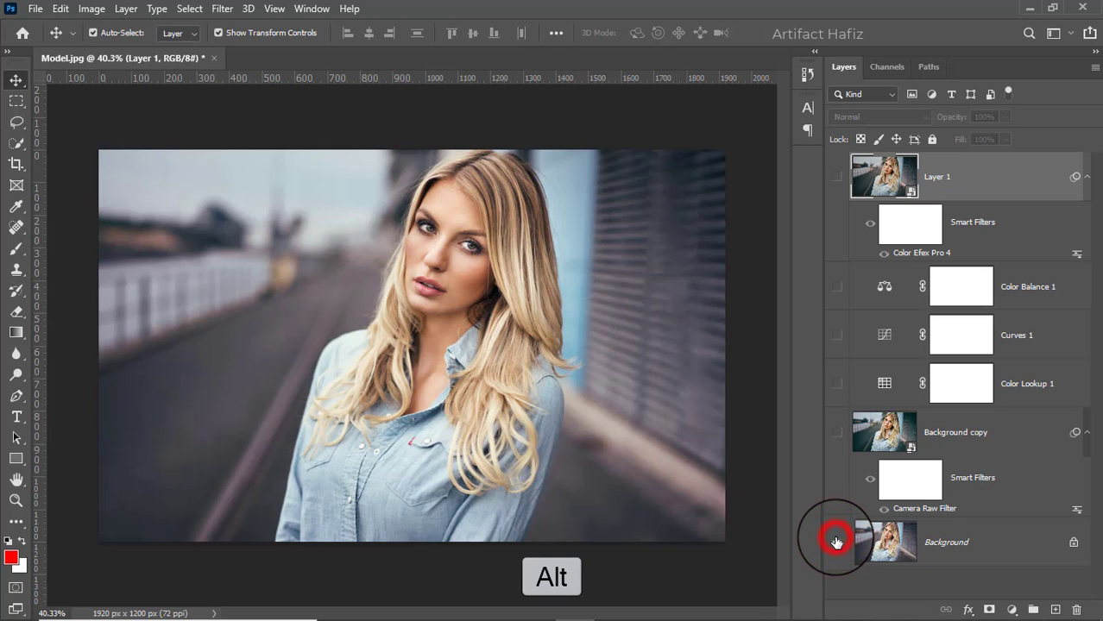
left_click(835, 542, "alt")
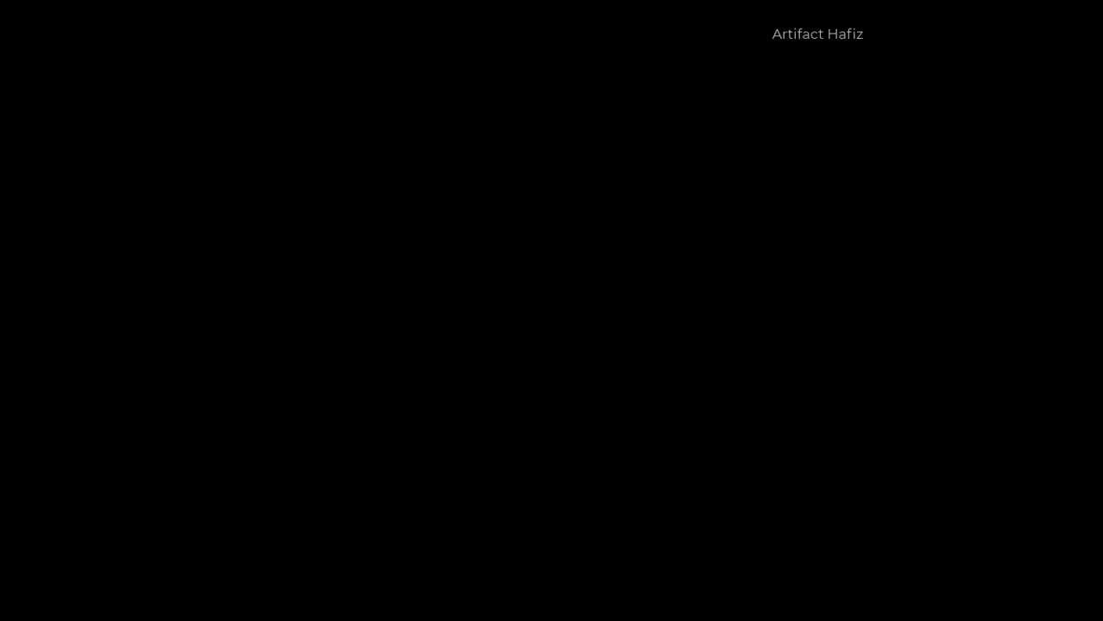